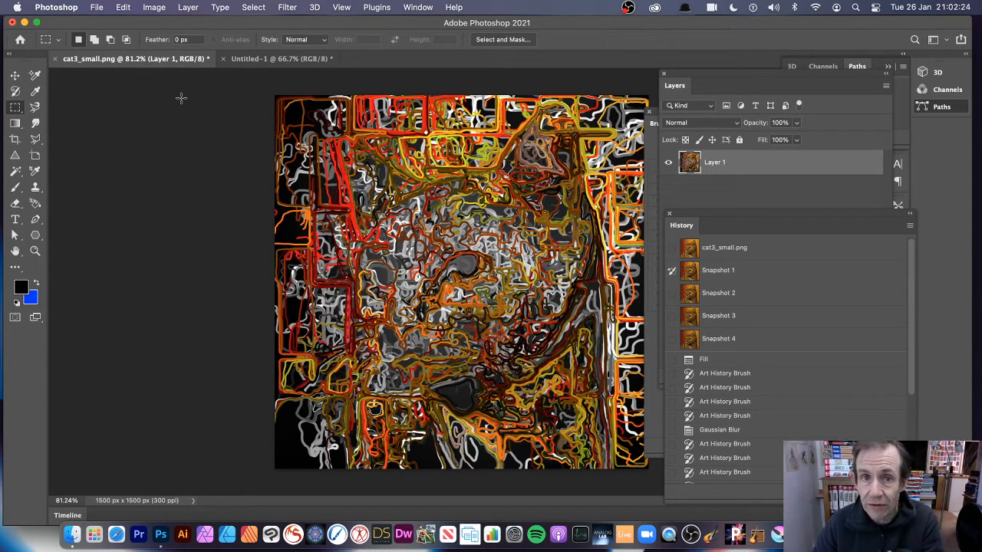
Examine the star shape in the Untitled-1 document and the command for defining it as a brush preset
{"action": "left_click", "coordinate": [16, 92]}
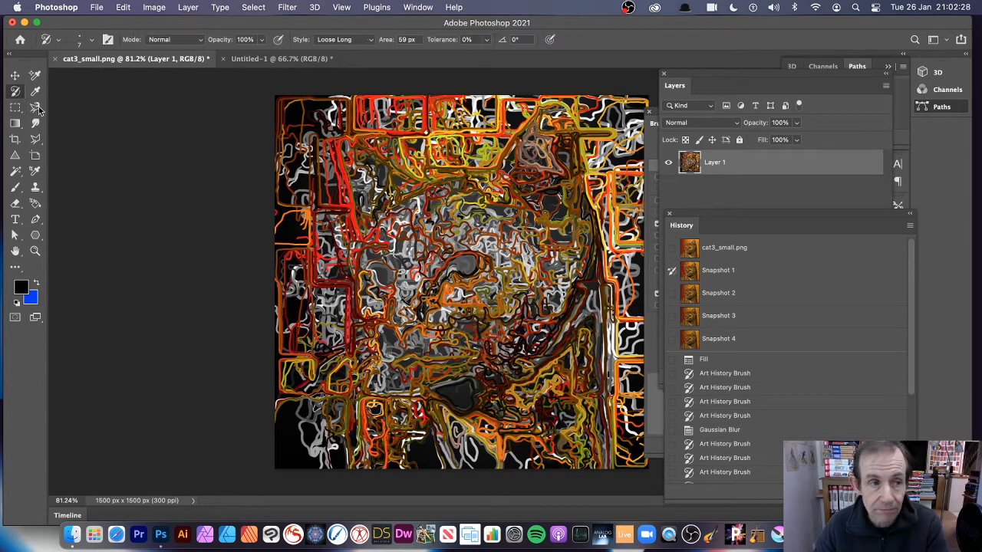
{"action": "left_click", "coordinate": [280, 59]}
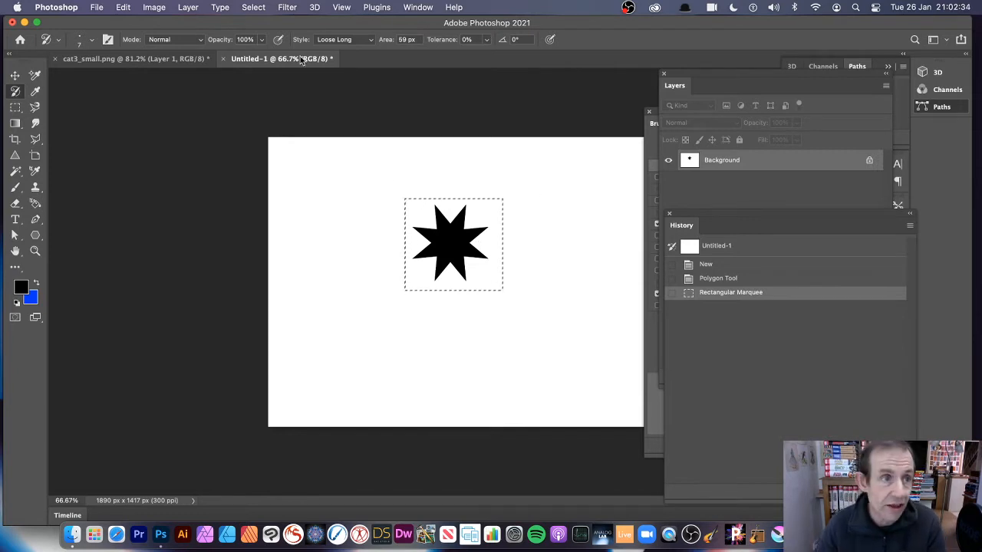
{"action": "left_click", "coordinate": [122, 7]}
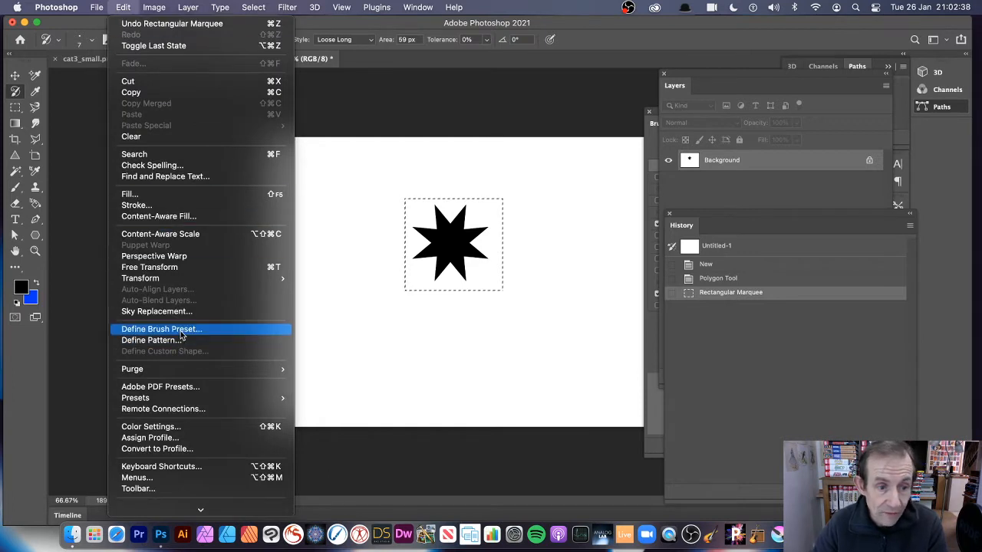
{"action": "left_click", "coordinate": [606, 212]}
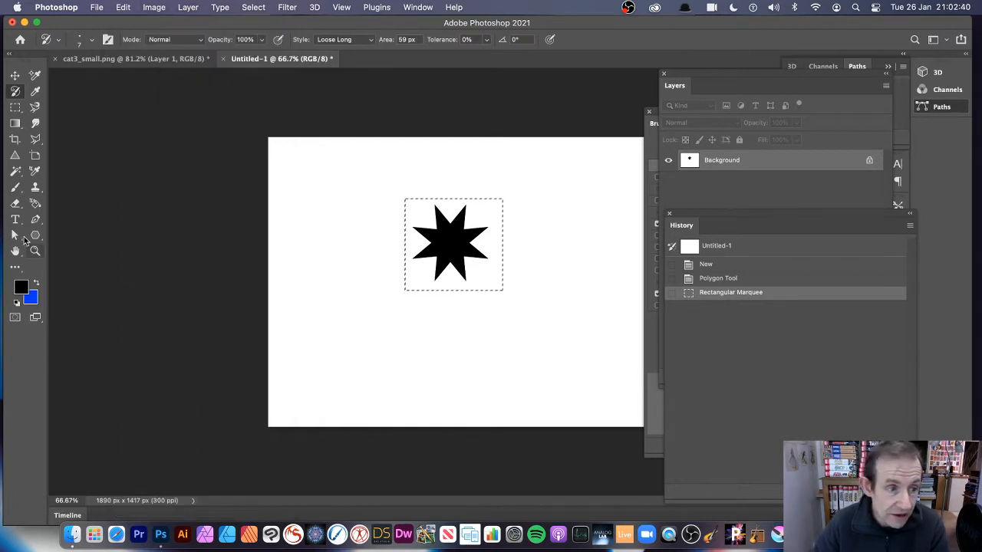
{"action": "left_click", "coordinate": [34, 240]}
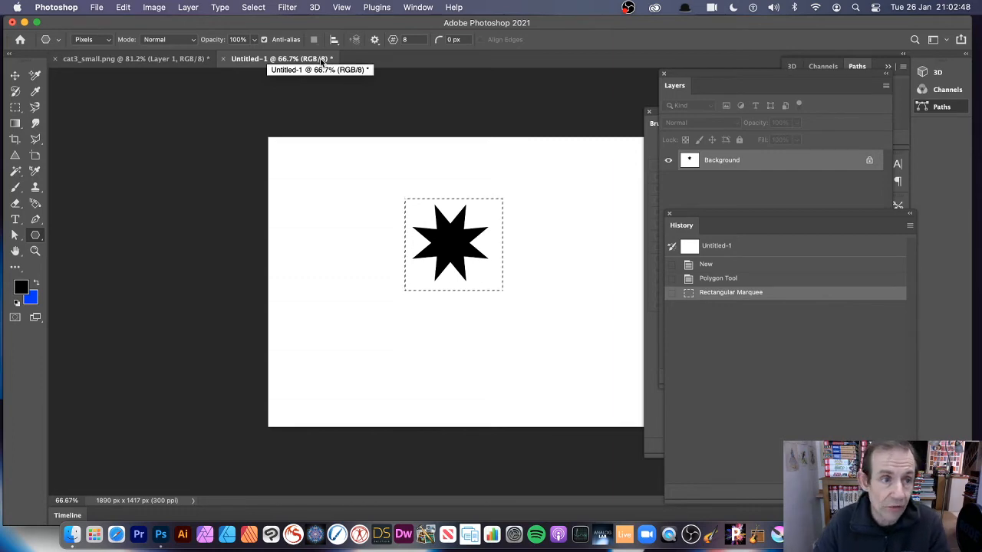
Return to the cat3_small.png document and restore the image to its original history state
{"action": "left_click", "coordinate": [164, 60]}
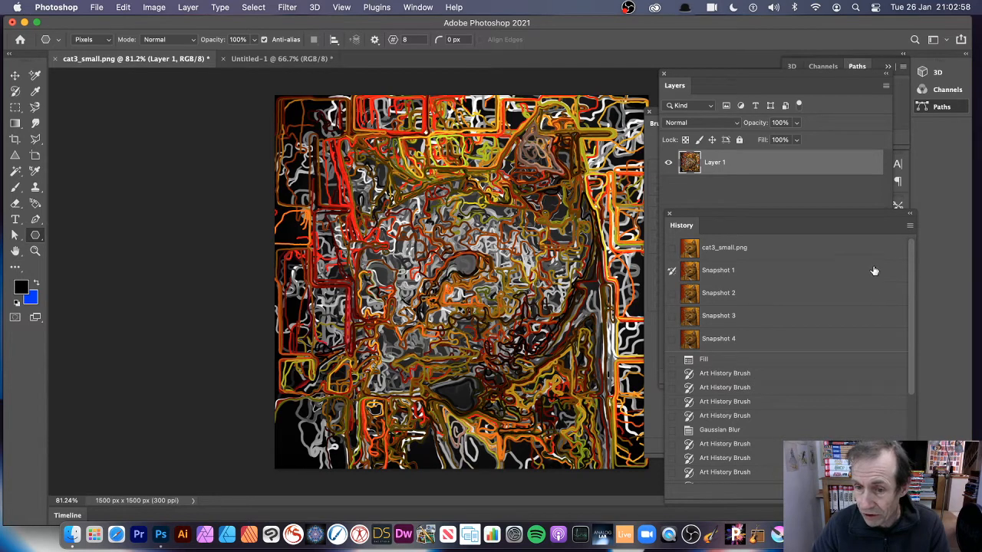
{"action": "left_click", "coordinate": [717, 248]}
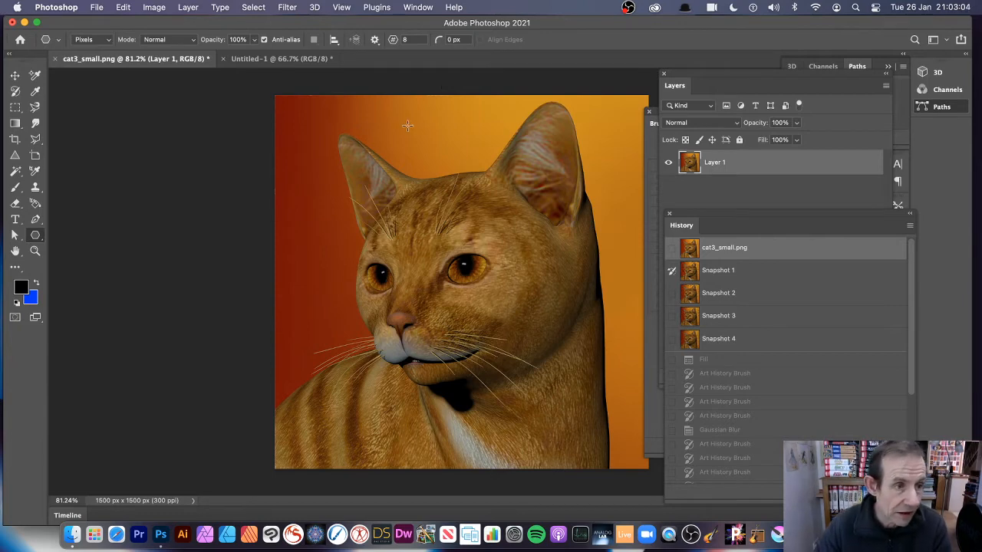
Try a Loose Long Art History Brush stroke at 7 px across the cat's ears and face, and undo it
{"action": "left_click", "coordinate": [15, 91]}
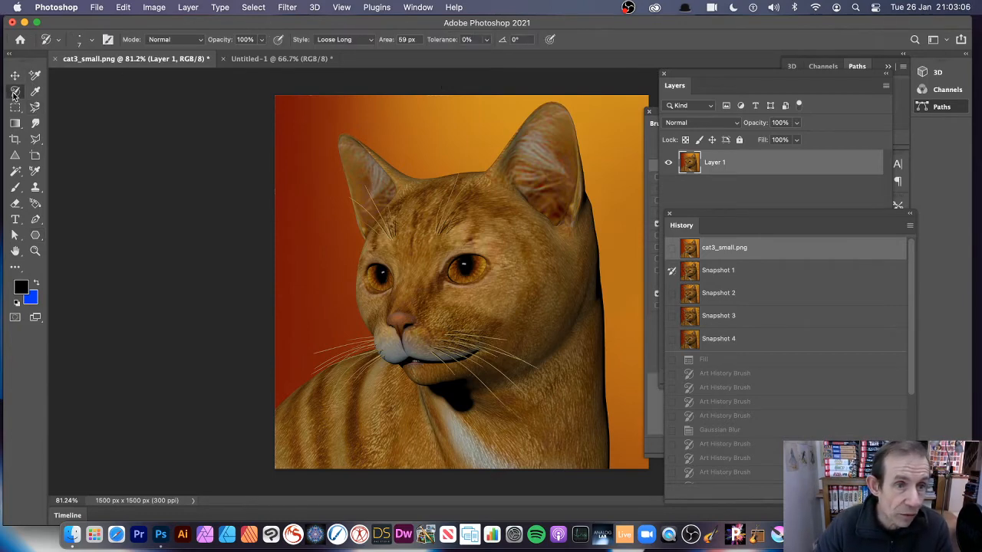
{"action": "left_click", "coordinate": [93, 42]}
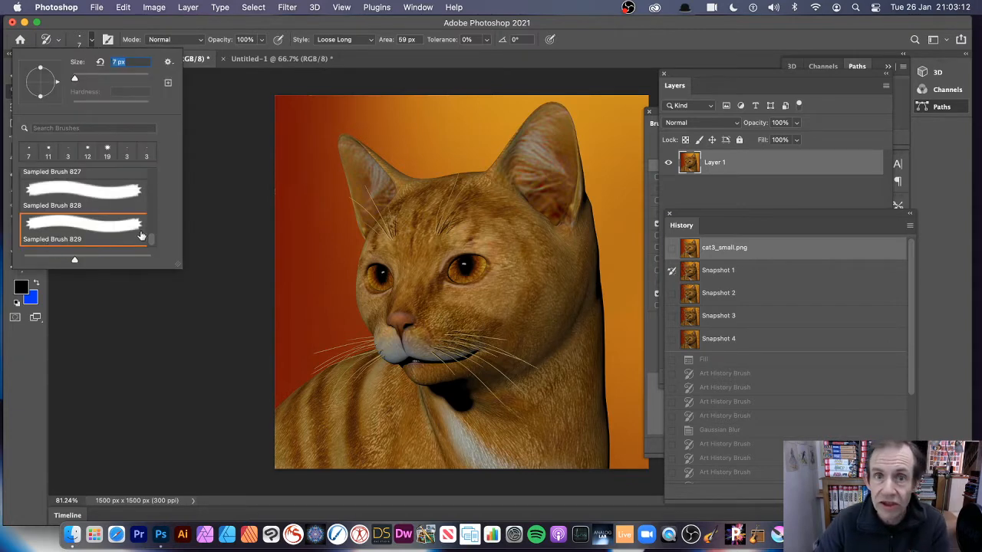
{"action": "left_click", "coordinate": [138, 39]}
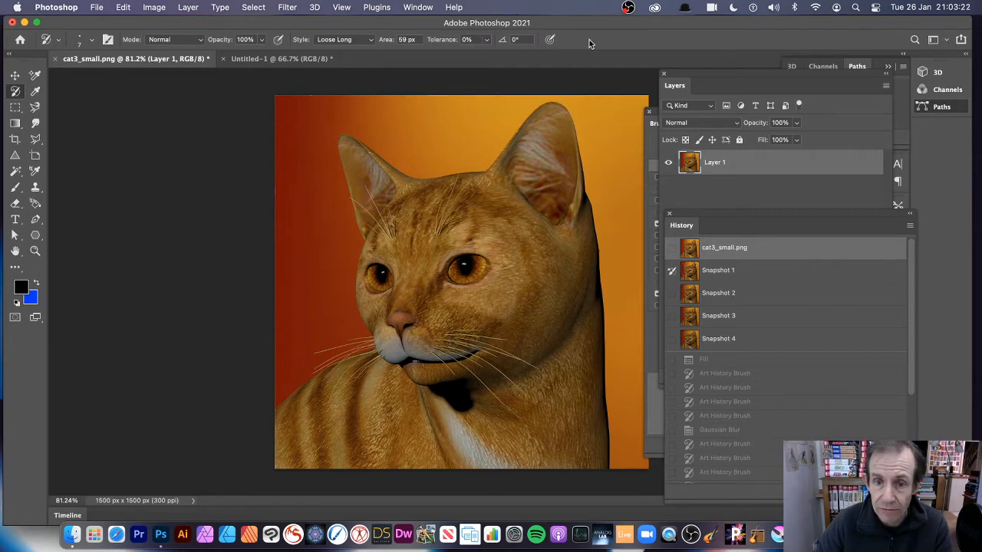
{"action": "mouse_move", "coordinate": [543, 146]}
{"action": "left_mouse_down"}
{"action": "mouse_move", "coordinate": [548, 181]}
{"action": "mouse_move", "coordinate": [491, 219]}
{"action": "mouse_move", "coordinate": [375, 207]}
{"action": "left_mouse_up"}
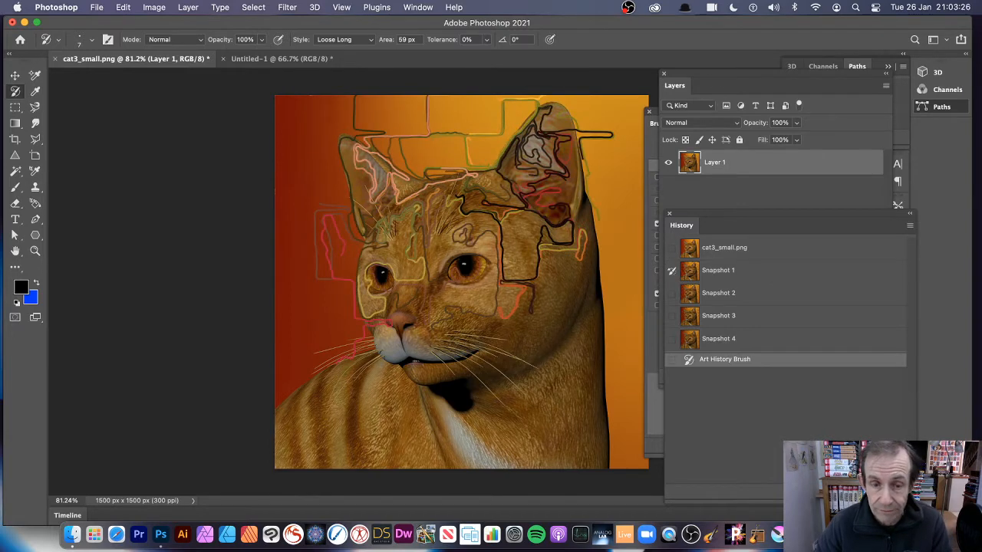
{"action": "key", "text": "super+z"}
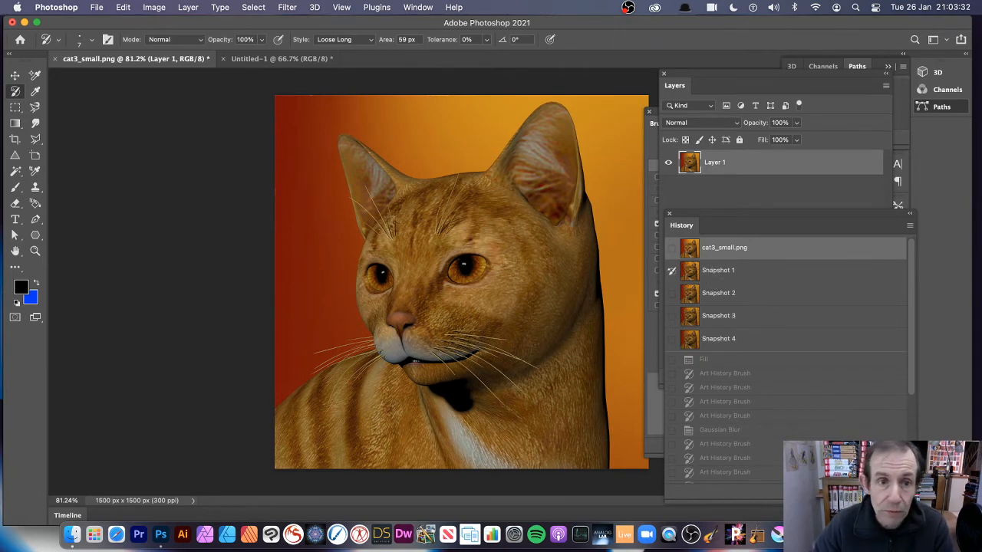
Apply the Tiles filter to the cat image with 50 tiles, 30% maximum offset and gaps filled with the foreground color
{"action": "left_click", "coordinate": [296, 8]}
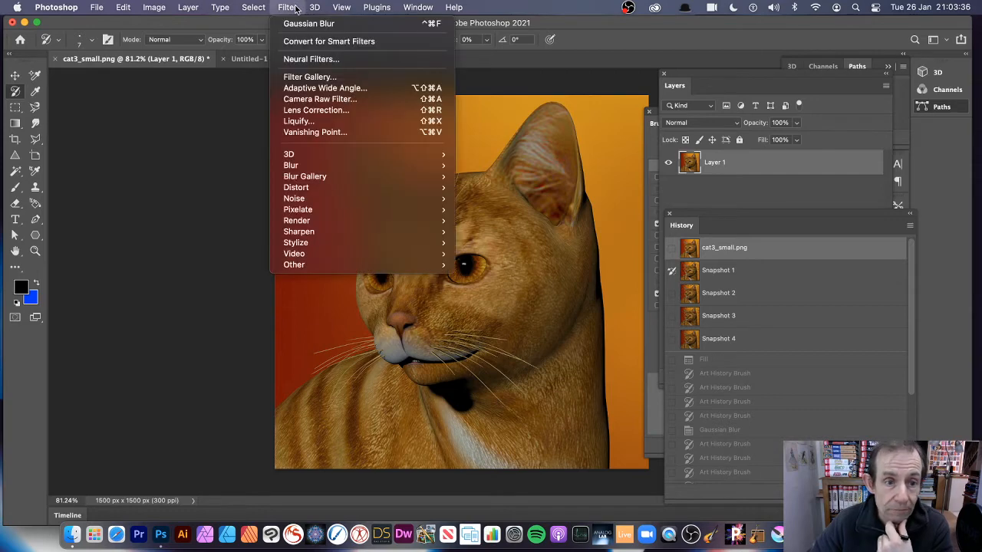
{"action": "mouse_move", "coordinate": [307, 246]}
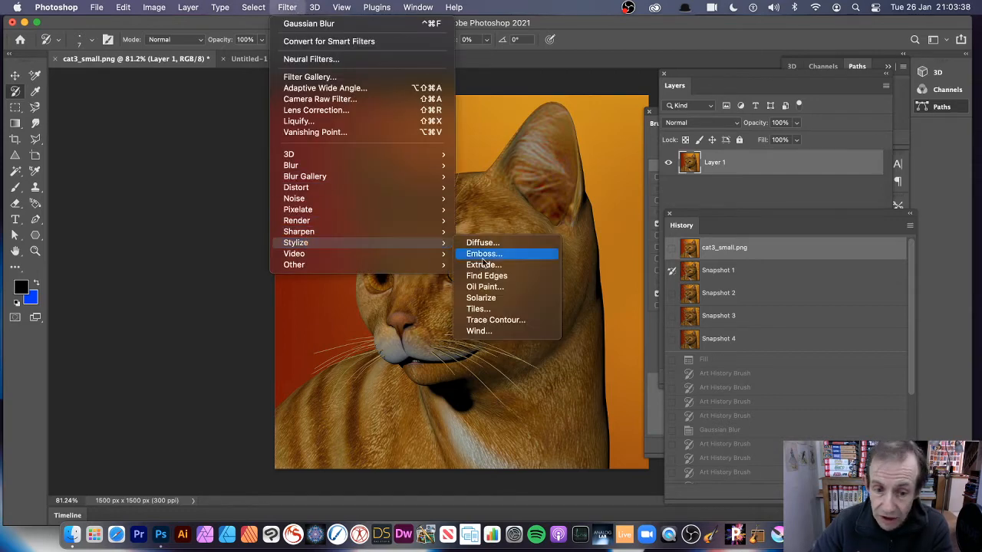
{"action": "left_click", "coordinate": [485, 311]}
{"action": "left_click_drag", "start_coordinate": [455, 150], "coordinate": [572, 145]}
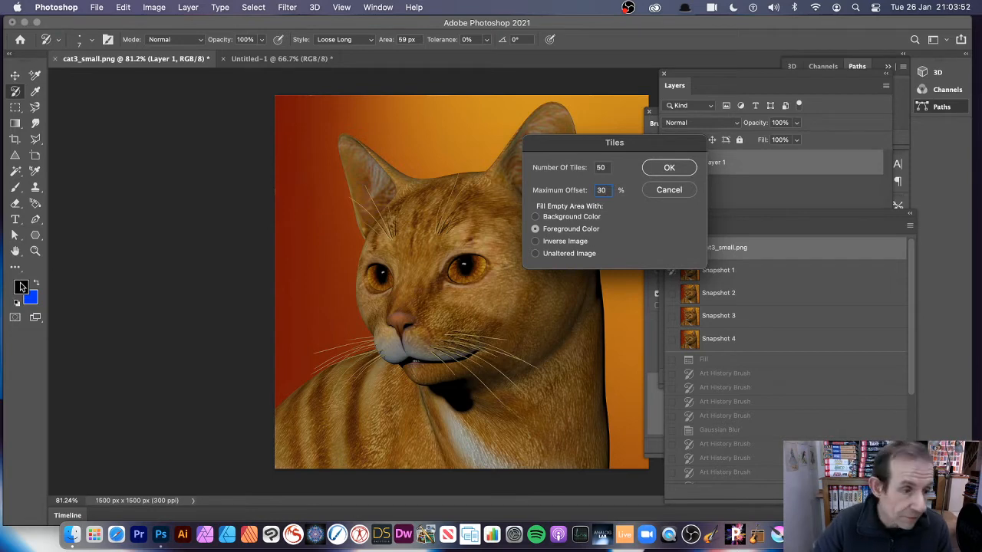
{"action": "left_click", "coordinate": [682, 174]}
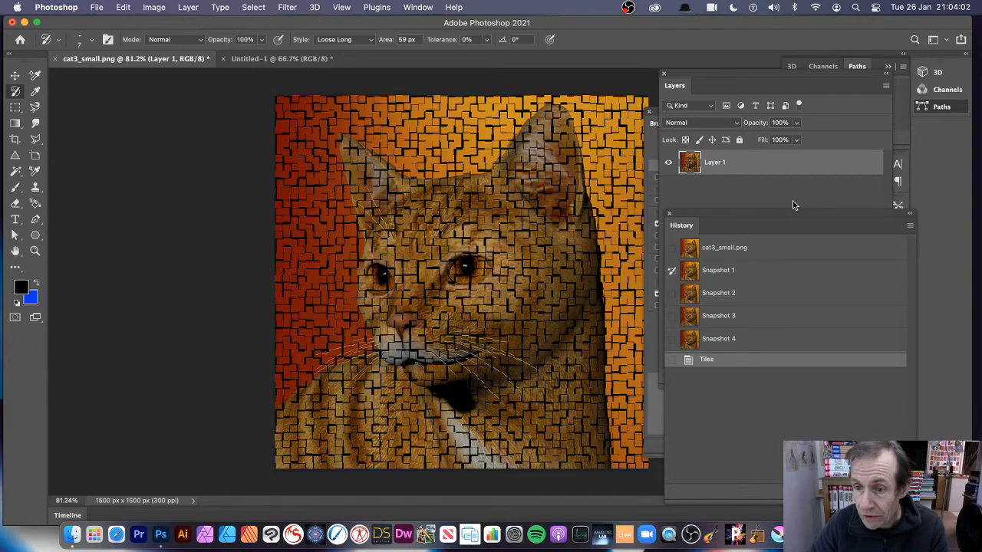
Save the finely tiled cat image as a new full-document history snapshot with the default name
{"action": "left_click_drag", "start_coordinate": [707, 213], "coordinate": [575, 150]}
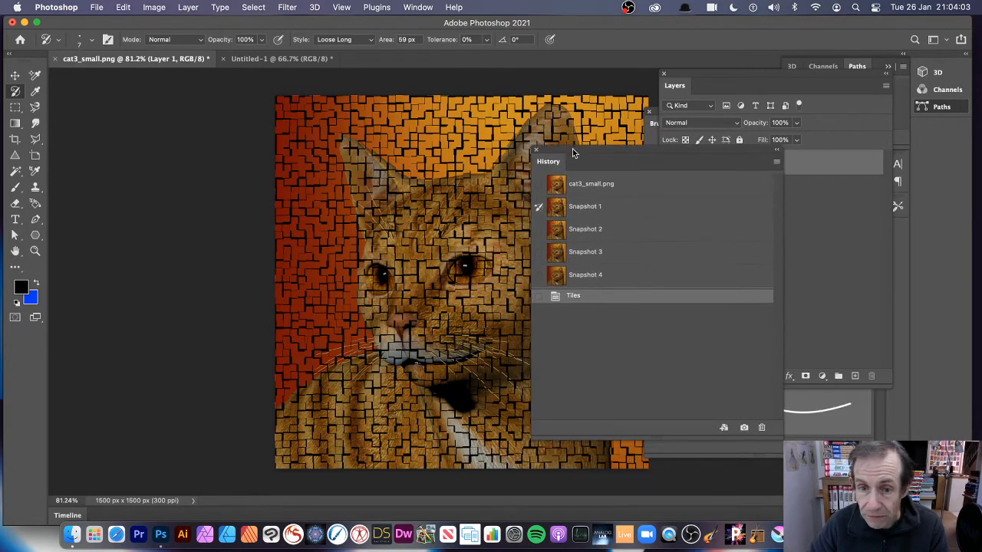
{"action": "left_click", "coordinate": [418, 8]}
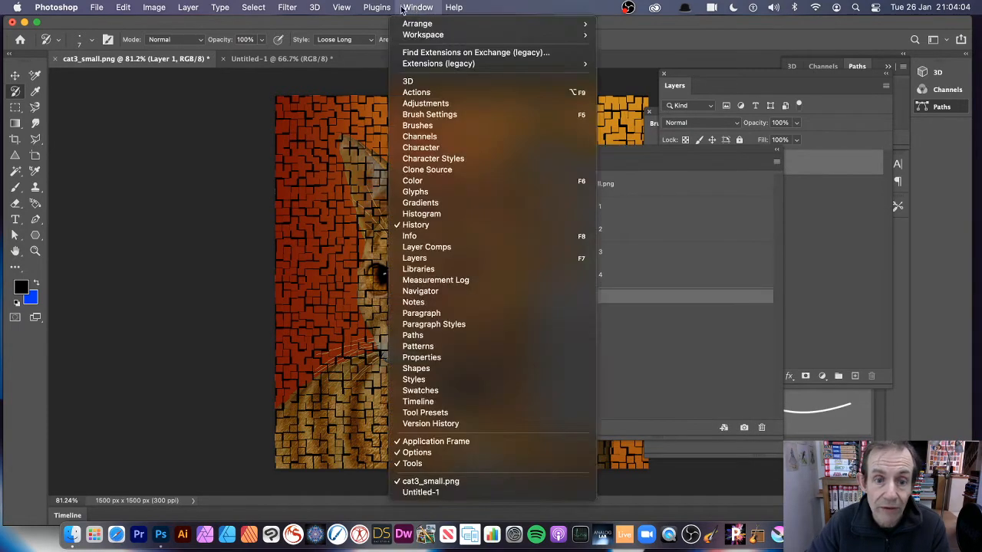
{"action": "left_click", "coordinate": [667, 170]}
{"action": "left_click", "coordinate": [776, 161]}
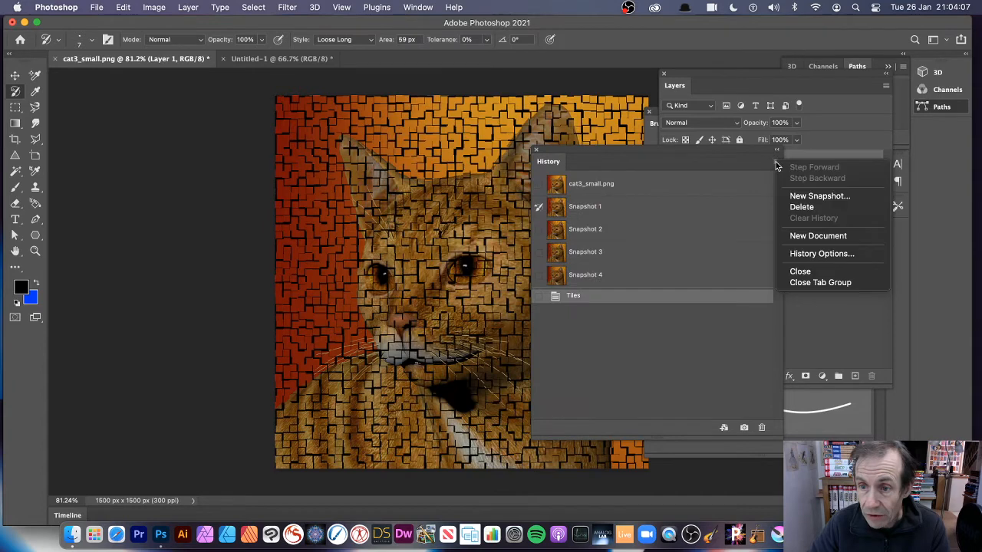
{"action": "left_click", "coordinate": [819, 198]}
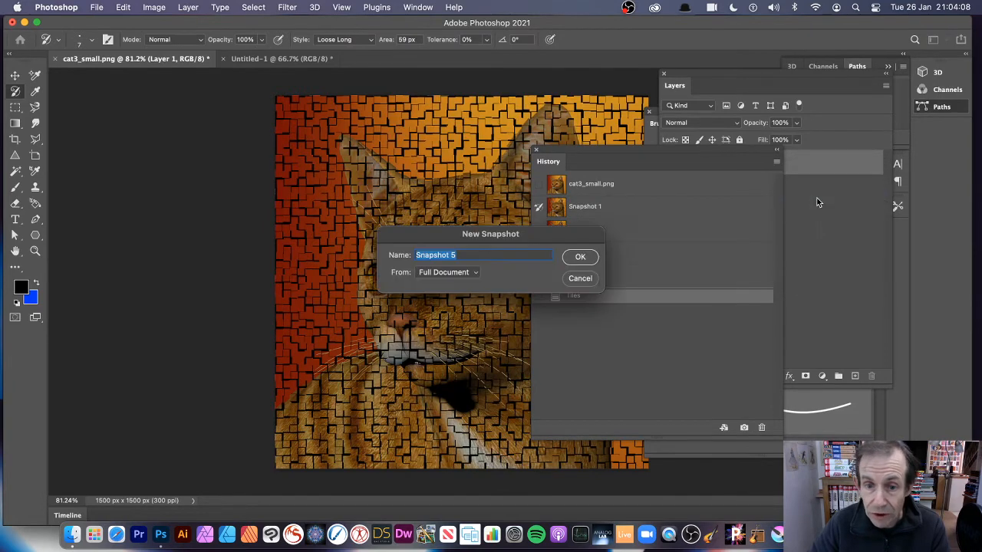
{"action": "left_click", "coordinate": [581, 258]}
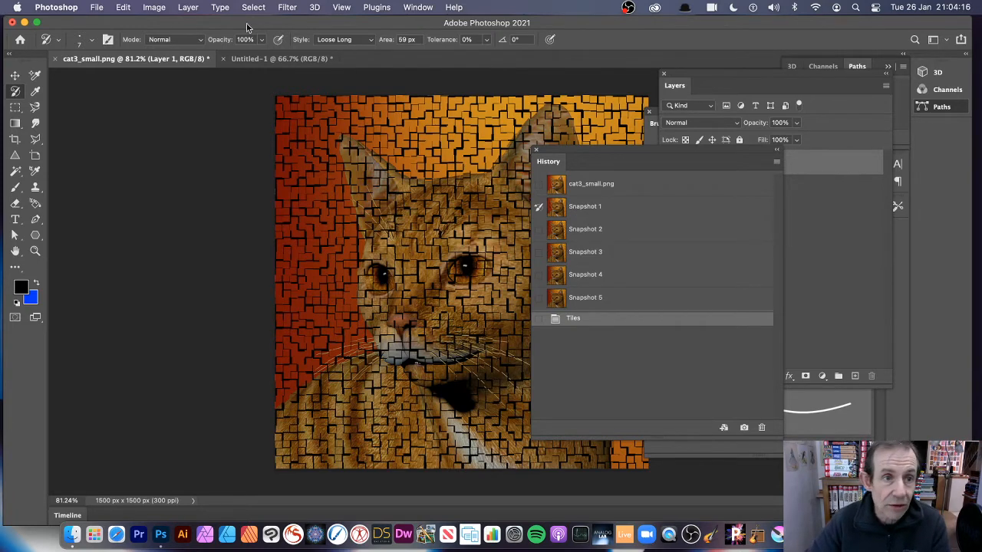
Revert the tiled image to the original cat3_small.png state in the history
{"action": "left_click", "coordinate": [122, 7]}
{"action": "left_click", "coordinate": [649, 369]}
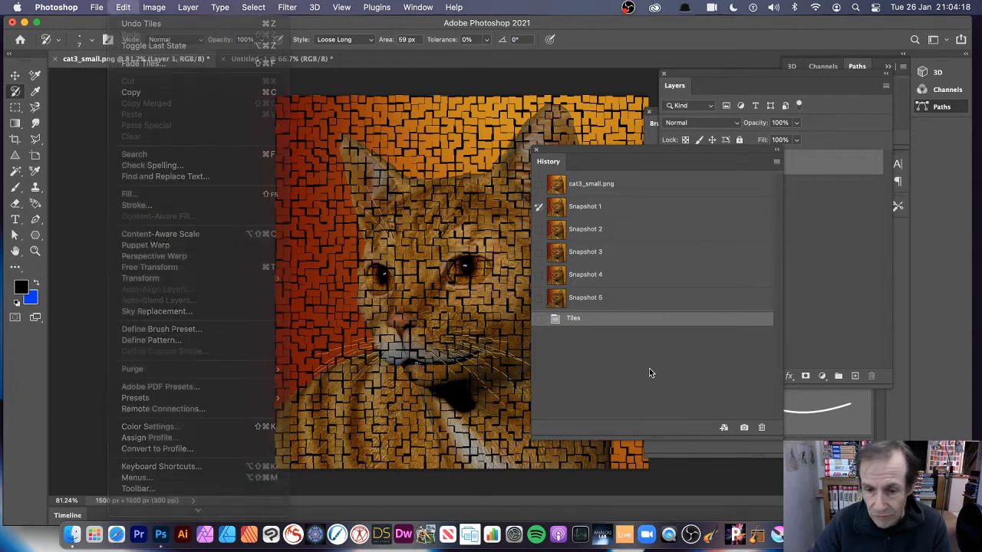
{"action": "left_click", "coordinate": [579, 184]}
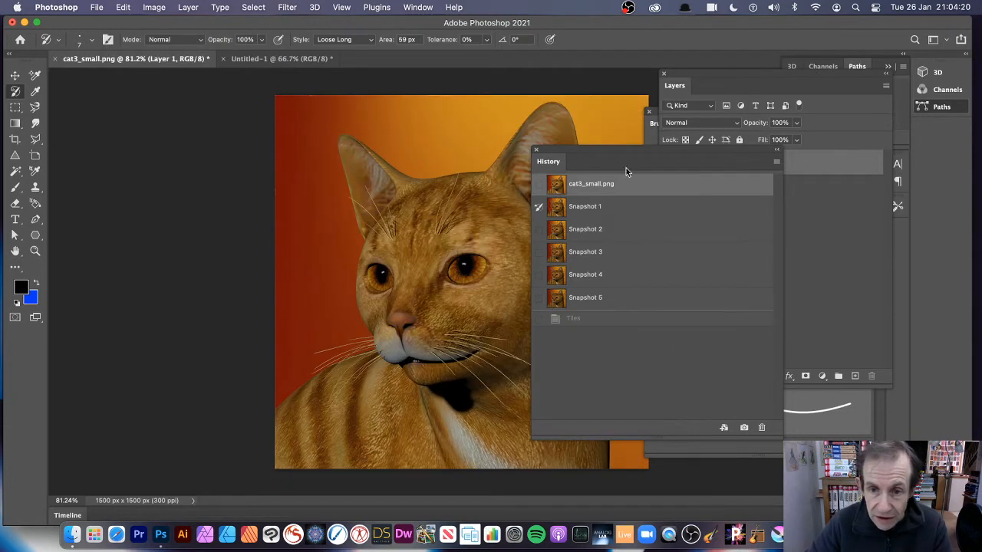
Apply the Tiles filter with 5 tiles, 30% maximum offset and the foreground color as fill
{"action": "left_click", "coordinate": [287, 8]}
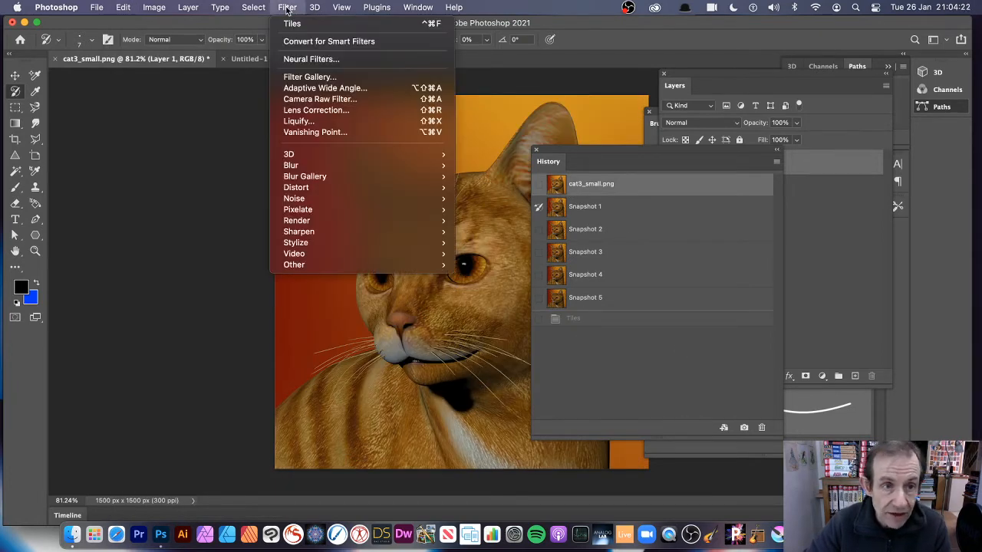
{"action": "mouse_move", "coordinate": [360, 243]}
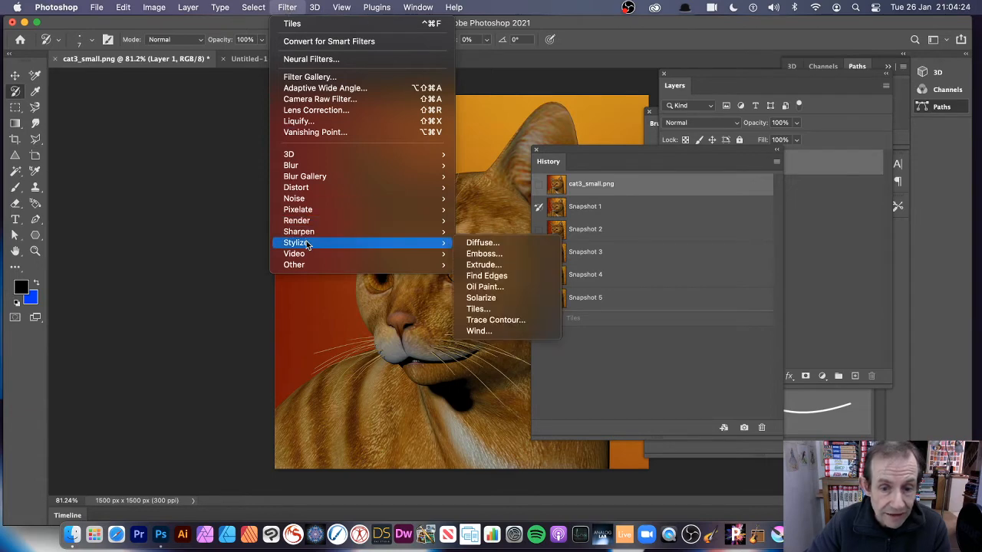
{"action": "left_click", "coordinate": [504, 309]}
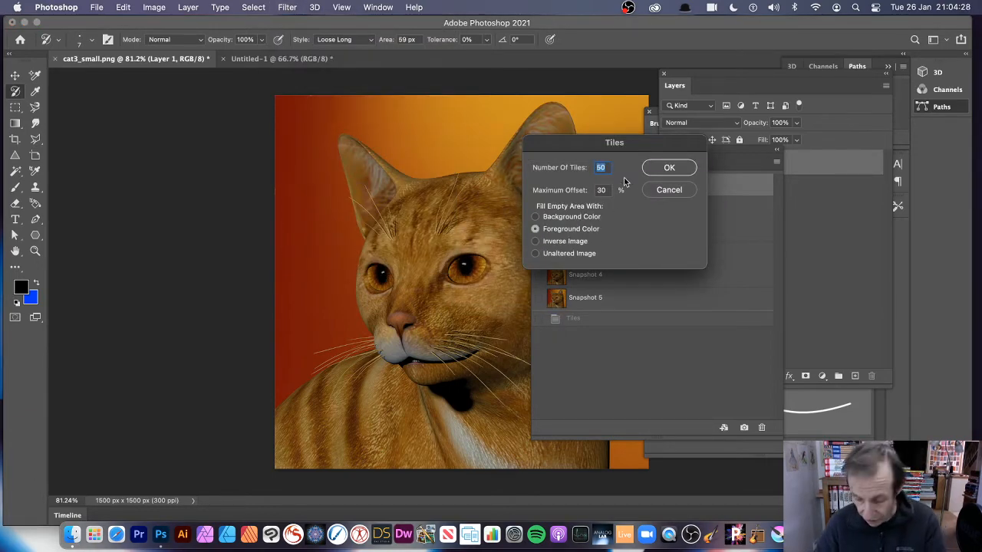
{"action": "type", "text": "5"}
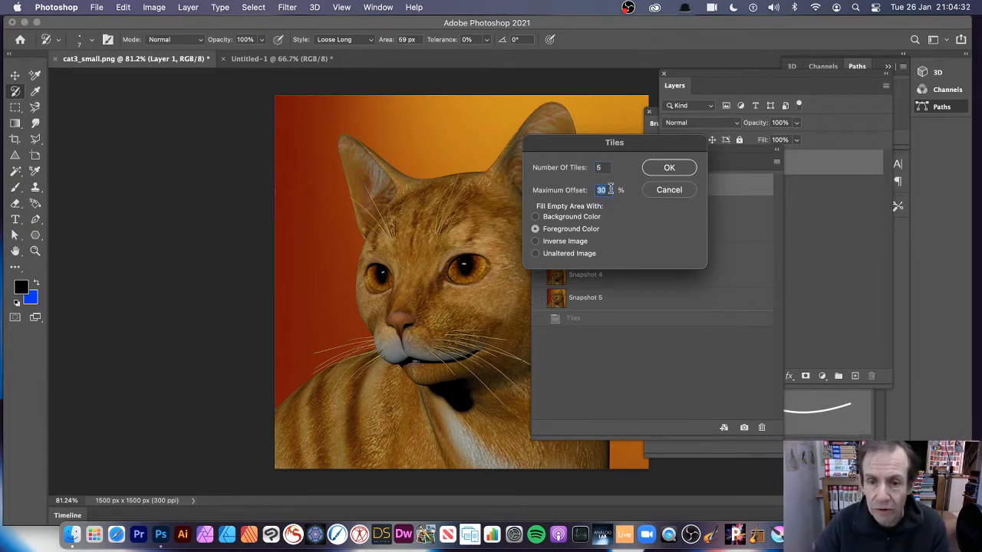
{"action": "left_click", "coordinate": [669, 168]}
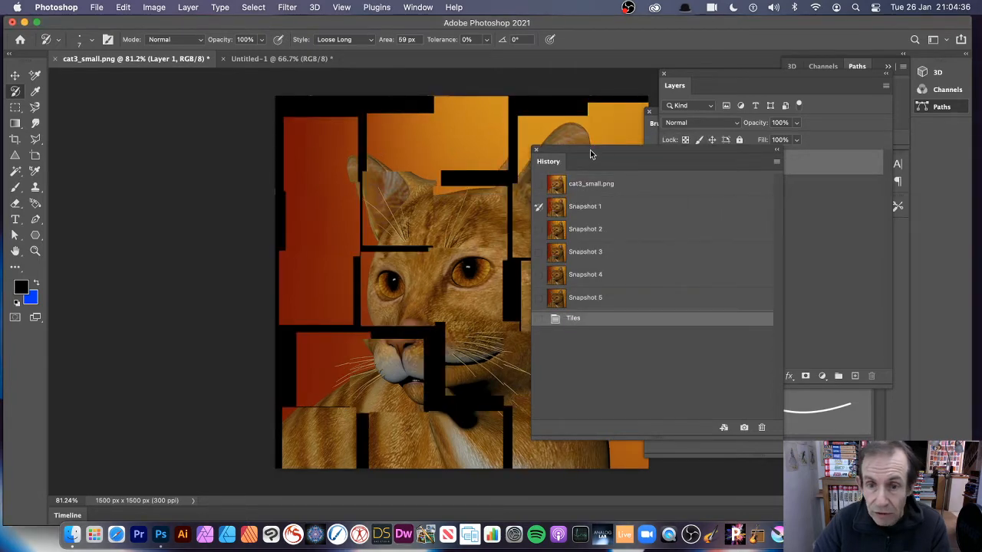
Take another full-document history snapshot of the large-tile version, keeping the default name
{"action": "left_click_drag", "start_coordinate": [590, 151], "coordinate": [704, 149]}
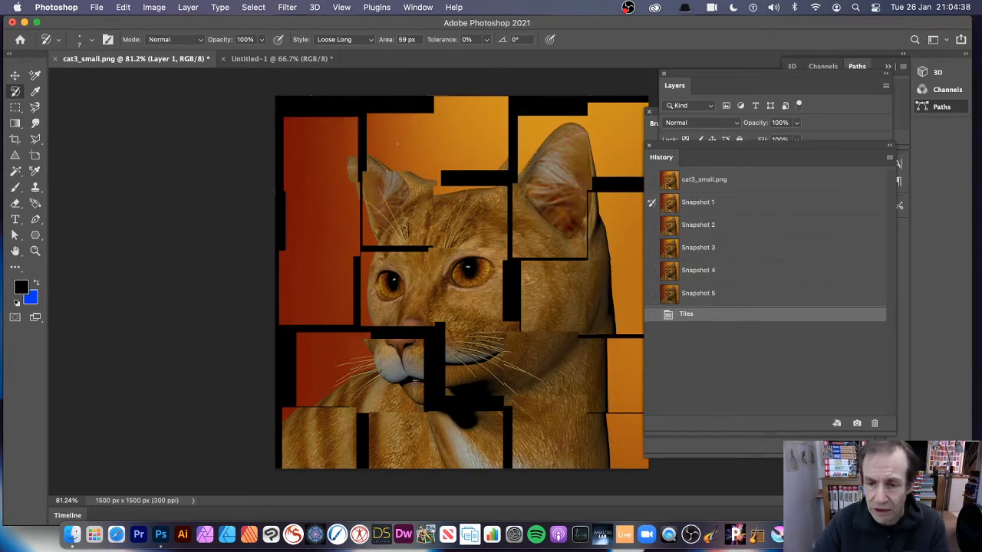
{"action": "left_click_drag", "start_coordinate": [704, 146], "coordinate": [546, 139]}
{"action": "left_click", "coordinate": [731, 147]}
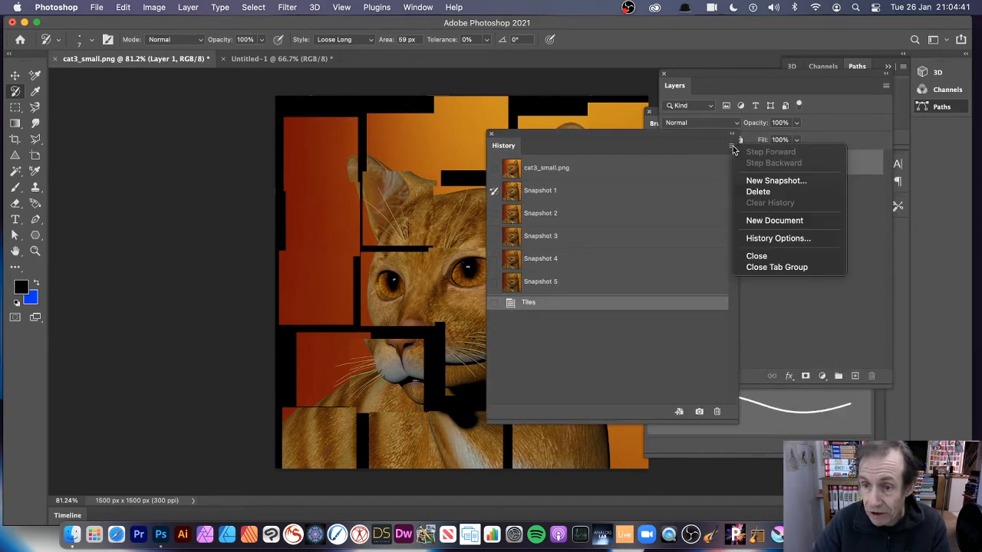
{"action": "left_click", "coordinate": [750, 182]}
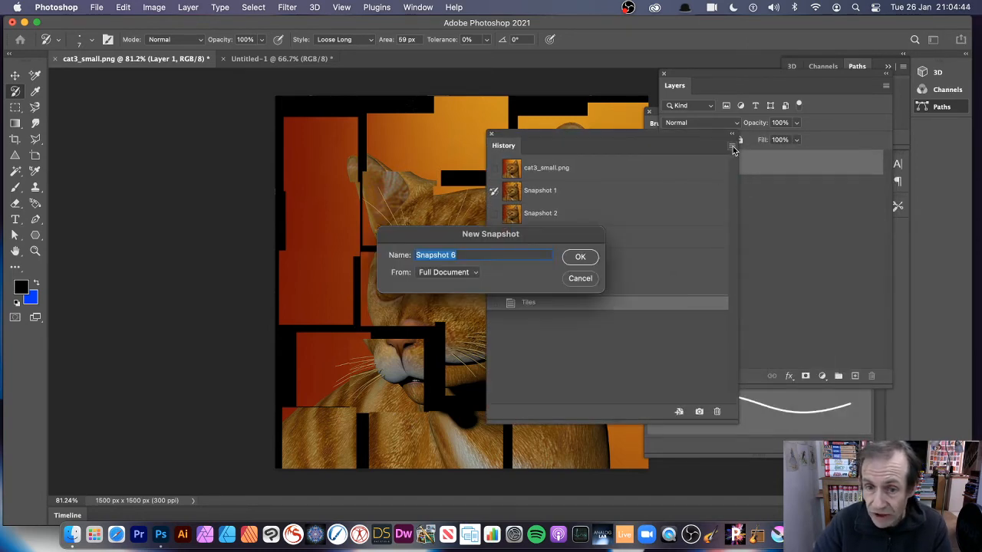
{"action": "left_click", "coordinate": [580, 258]}
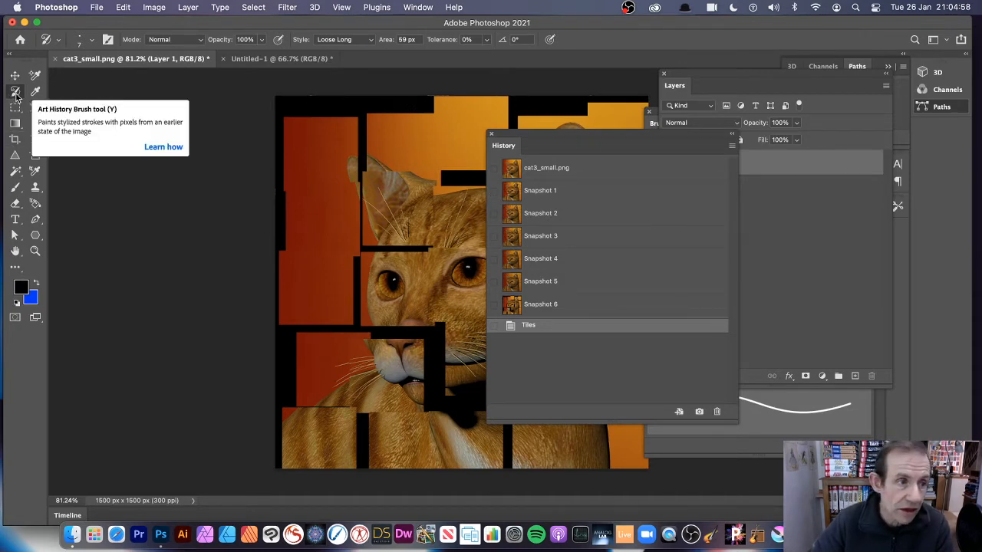
Set Snapshot 1 as the history brush source, restore the original cat3_small.png state and uncover the cat image
{"action": "left_click", "coordinate": [494, 192]}
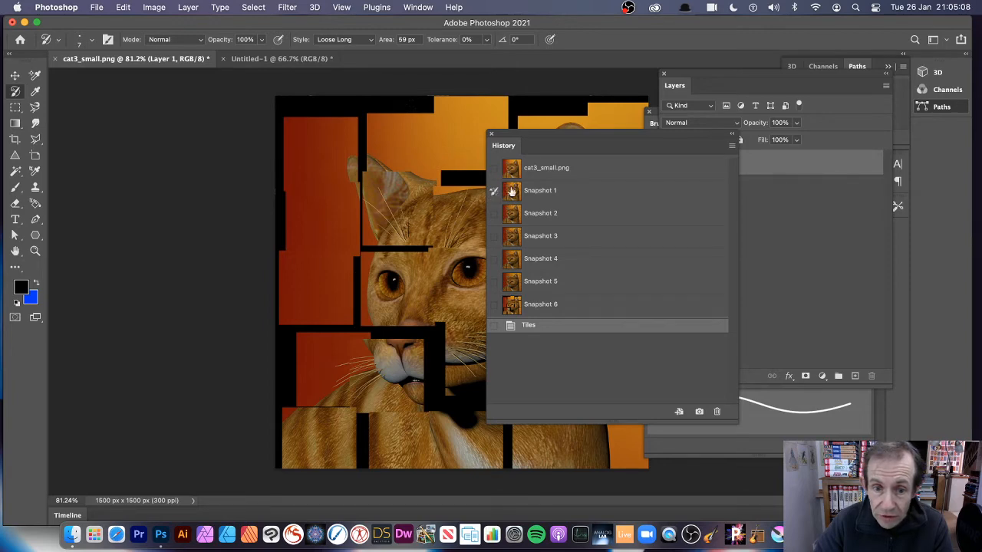
{"action": "left_click", "coordinate": [557, 170]}
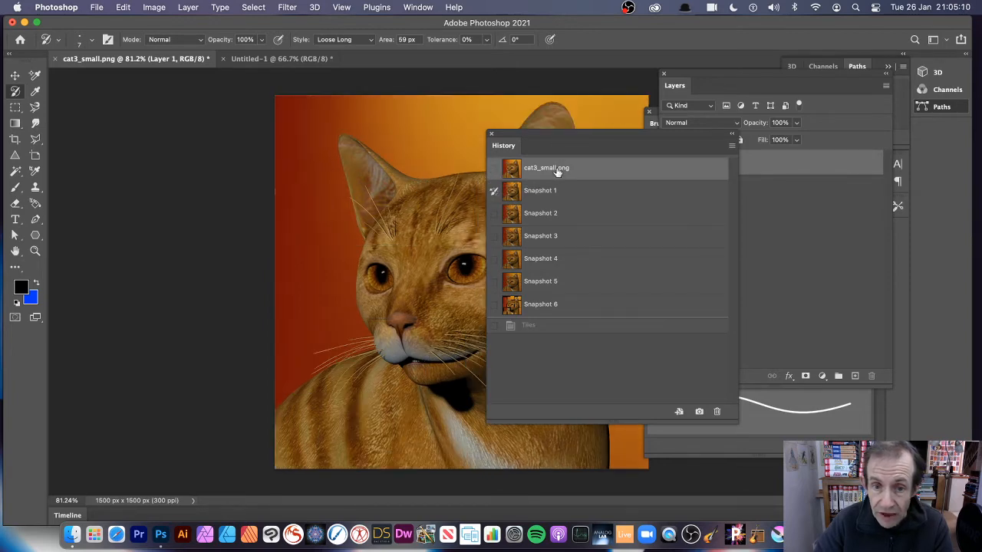
{"action": "left_click_drag", "start_coordinate": [547, 137], "coordinate": [657, 126]}
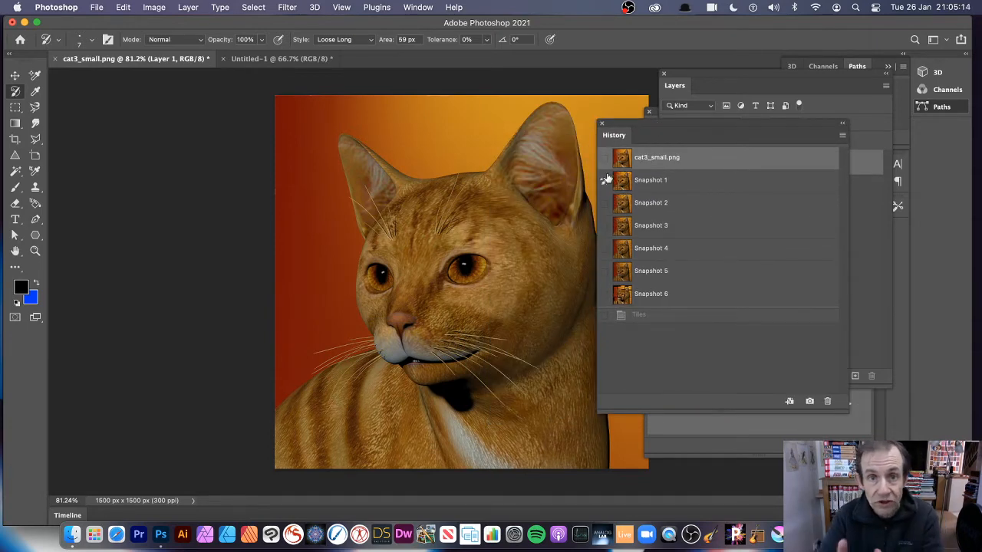
Fill the layer with black in Normal mode at 100% opacity
{"action": "left_click", "coordinate": [127, 8]}
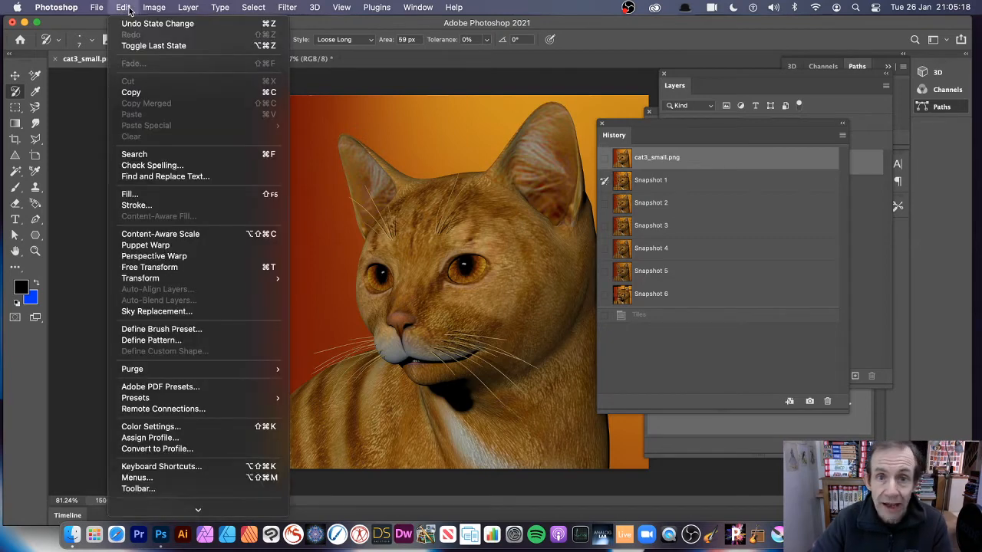
{"action": "left_click", "coordinate": [132, 194]}
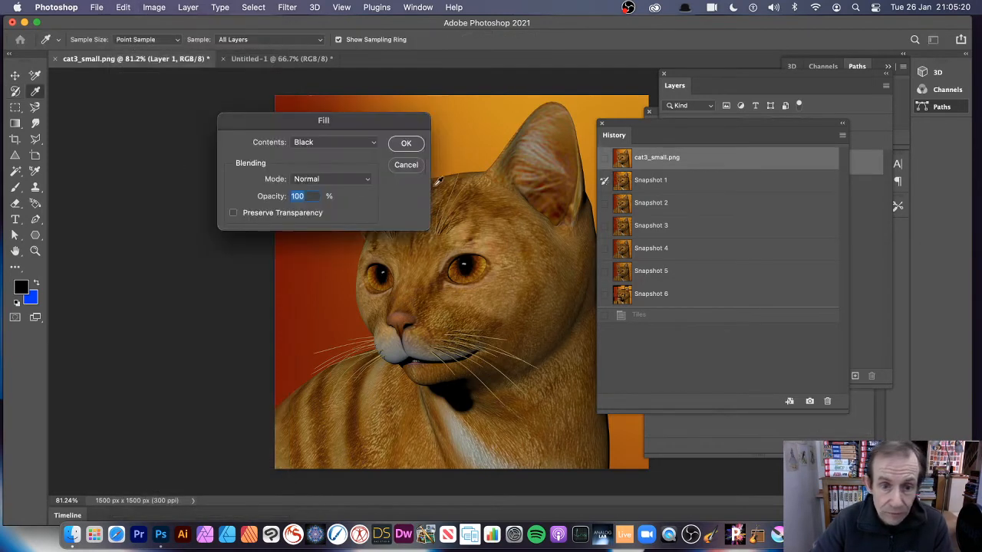
{"action": "left_click", "coordinate": [317, 143]}
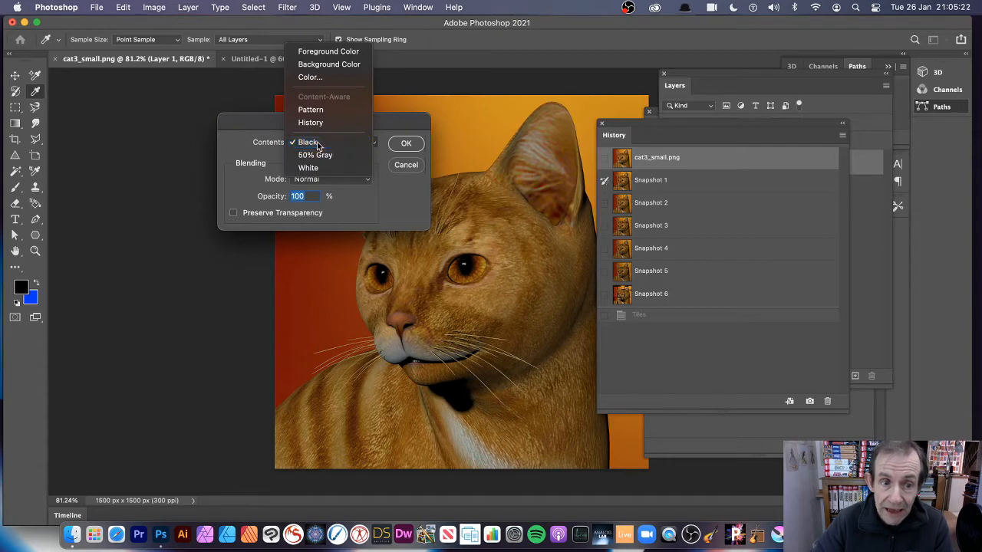
{"action": "left_click", "coordinate": [292, 184]}
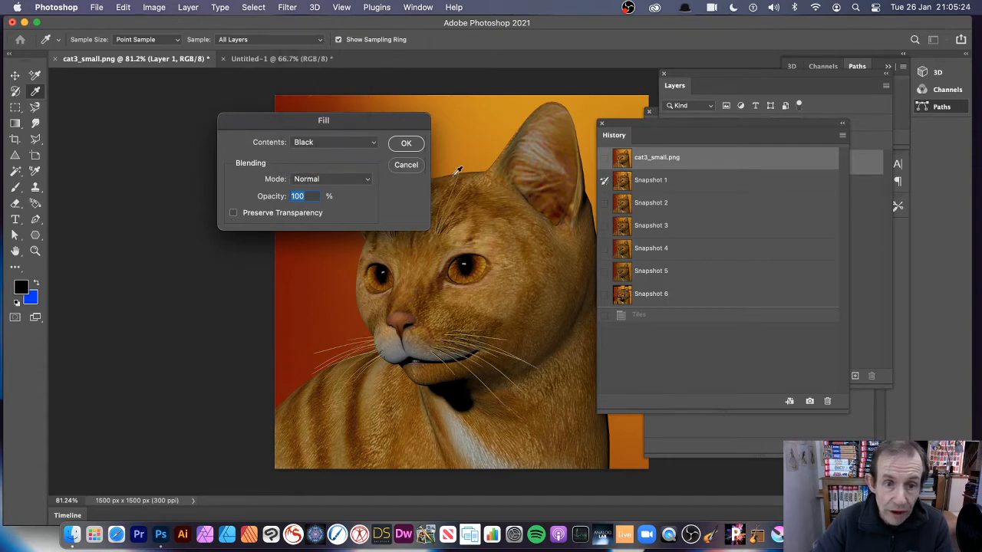
{"action": "left_click", "coordinate": [405, 145]}
Paint Art History Brush strokes over the black canvas from Snapshot 1 and add more across the face from Snapshot 2
{"action": "key", "text": "y"}
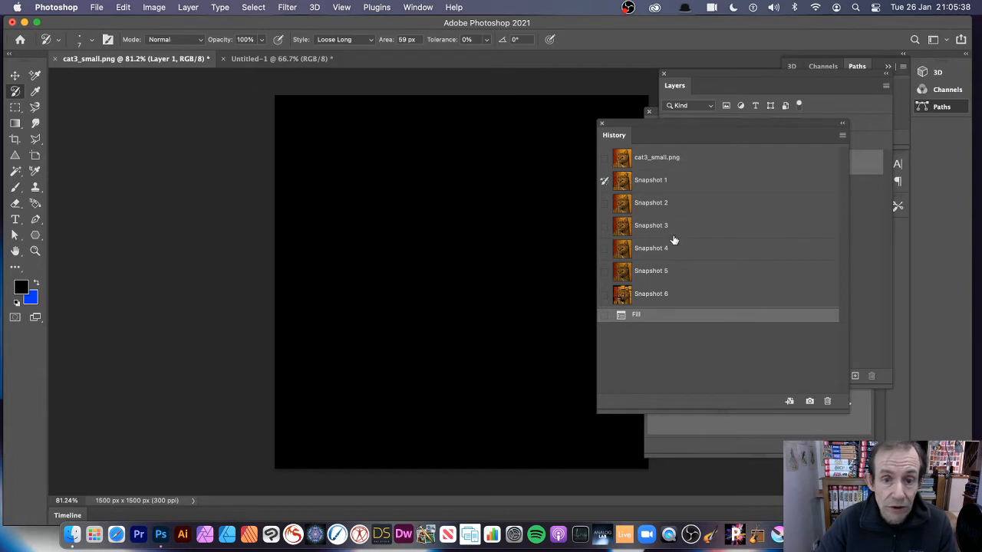
{"action": "mouse_move", "coordinate": [454, 181]}
{"action": "left_mouse_down"}
{"action": "mouse_move", "coordinate": [506, 210]}
{"action": "mouse_move", "coordinate": [527, 244]}
{"action": "mouse_move", "coordinate": [491, 355]}
{"action": "mouse_move", "coordinate": [406, 328]}
{"action": "mouse_move", "coordinate": [460, 253]}
{"action": "mouse_move", "coordinate": [345, 253]}
{"action": "mouse_move", "coordinate": [353, 429]}
{"action": "mouse_move", "coordinate": [358, 383]}
{"action": "left_mouse_up"}
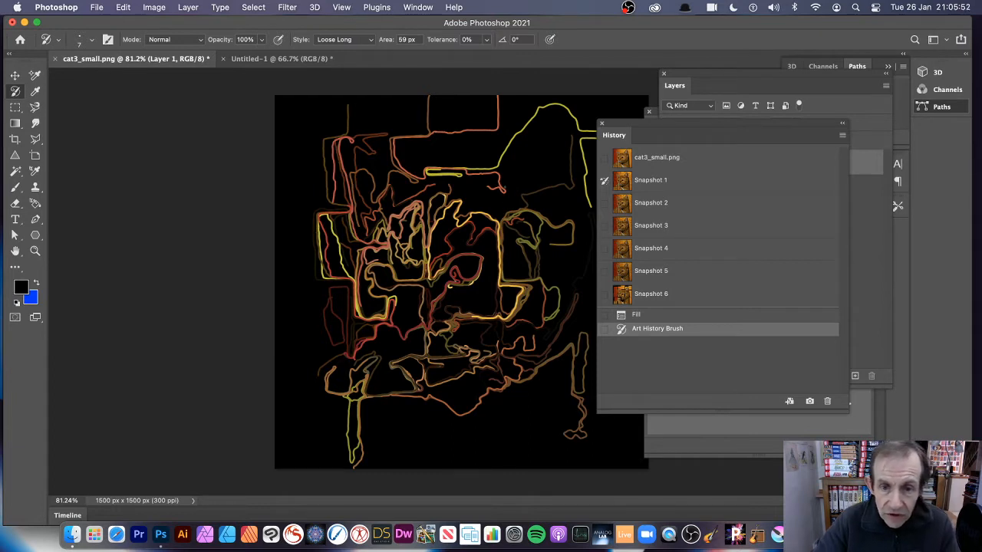
{"action": "mouse_move", "coordinate": [537, 283]}
{"action": "left_mouse_down"}
{"action": "mouse_move", "coordinate": [553, 257]}
{"action": "mouse_move", "coordinate": [491, 399]}
{"action": "mouse_move", "coordinate": [452, 418]}
{"action": "mouse_move", "coordinate": [395, 376]}
{"action": "mouse_move", "coordinate": [372, 306]}
{"action": "left_mouse_up"}
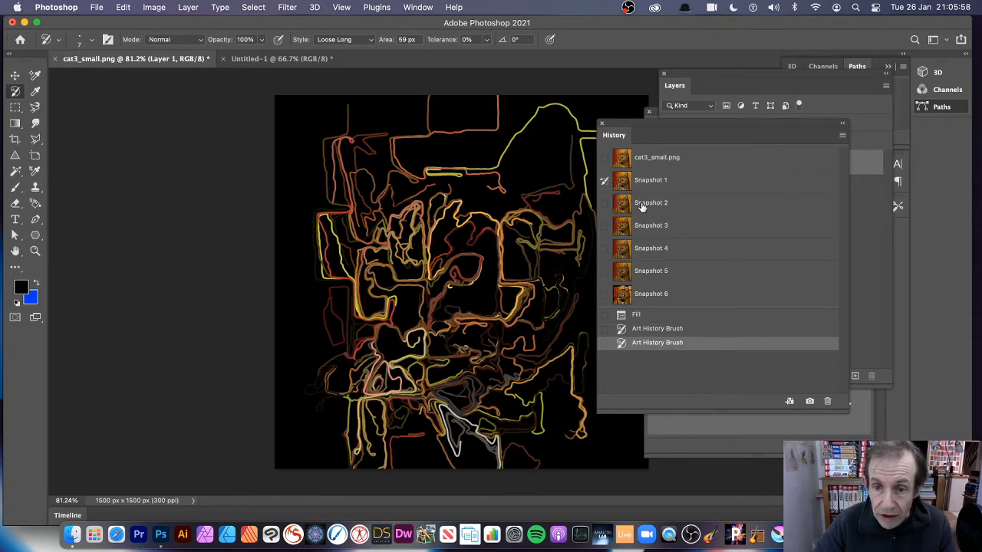
{"action": "left_click", "coordinate": [605, 204]}
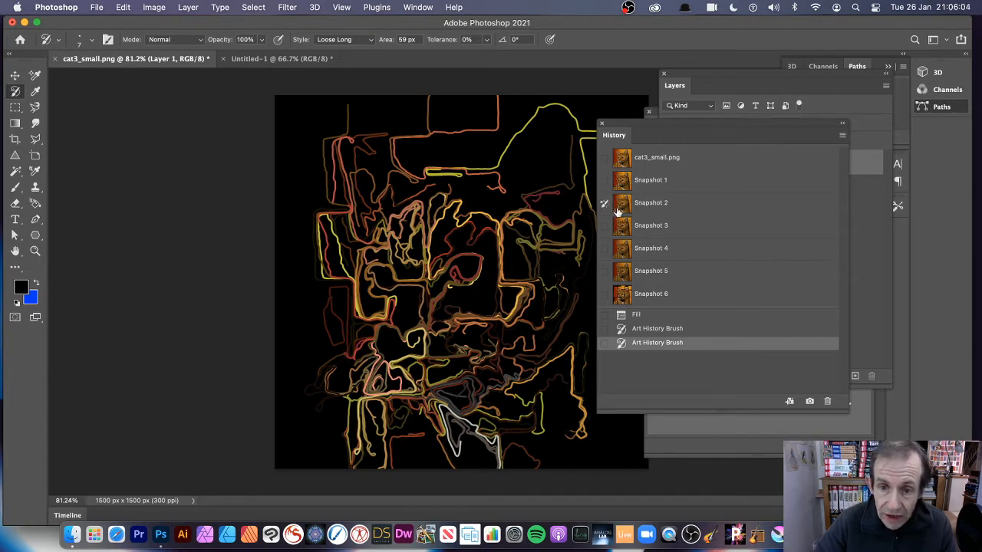
{"action": "mouse_move", "coordinate": [453, 268]}
{"action": "left_mouse_down"}
{"action": "mouse_move", "coordinate": [472, 264]}
{"action": "mouse_move", "coordinate": [441, 280]}
{"action": "mouse_move", "coordinate": [461, 264]}
{"action": "mouse_move", "coordinate": [460, 291]}
{"action": "mouse_move", "coordinate": [475, 276]}
{"action": "mouse_move", "coordinate": [430, 360]}
{"action": "mouse_move", "coordinate": [399, 368]}
{"action": "mouse_move", "coordinate": [461, 231]}
{"action": "mouse_move", "coordinate": [491, 245]}
{"action": "mouse_move", "coordinate": [541, 230]}
{"action": "mouse_move", "coordinate": [514, 256]}
{"action": "mouse_move", "coordinate": [429, 257]}
{"action": "left_mouse_up"}
Make Snapshot 3 the history source, enlarge the brush to 30 px and paint thick strokes down the canvas
{"action": "left_click", "coordinate": [604, 225]}
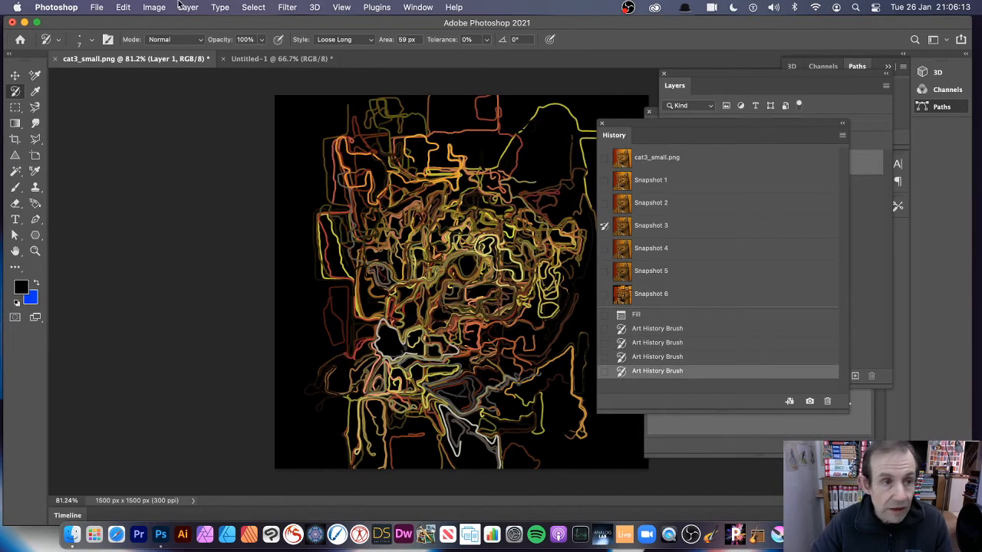
{"action": "left_click", "coordinate": [94, 39]}
{"action": "left_click_drag", "start_coordinate": [76, 76], "coordinate": [84, 81]}
{"action": "mouse_move", "coordinate": [474, 195]}
{"action": "left_mouse_down"}
{"action": "mouse_move", "coordinate": [511, 372]}
{"action": "mouse_move", "coordinate": [498, 420]}
{"action": "mouse_move", "coordinate": [346, 198]}
{"action": "mouse_move", "coordinate": [347, 182]}
{"action": "mouse_move", "coordinate": [442, 435]}
{"action": "left_mouse_up"}
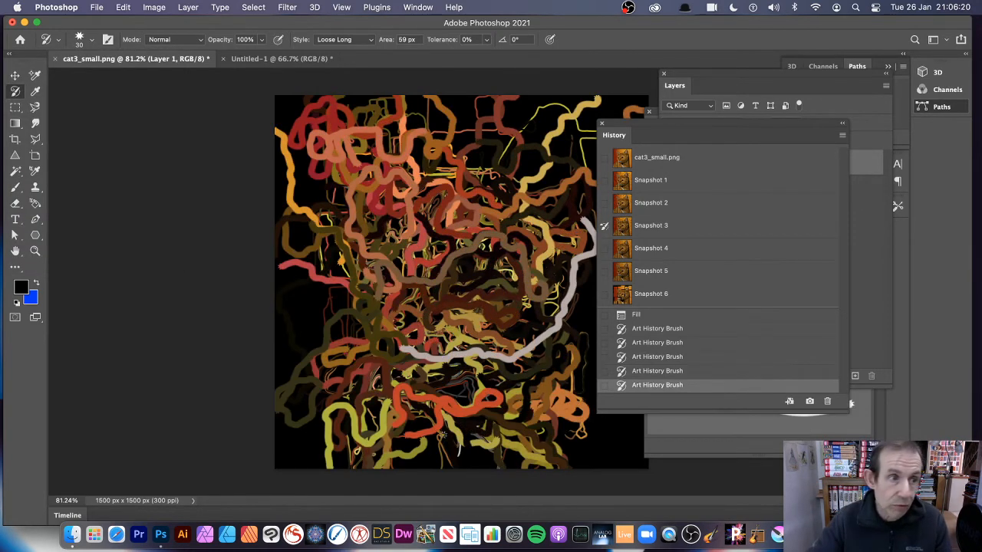
Reduce the brush size to 7 px and paint fine strokes over the cat's face from Snapshot 3
{"action": "left_click", "coordinate": [91, 40]}
{"action": "left_click_drag", "start_coordinate": [85, 79], "coordinate": [74, 80]}
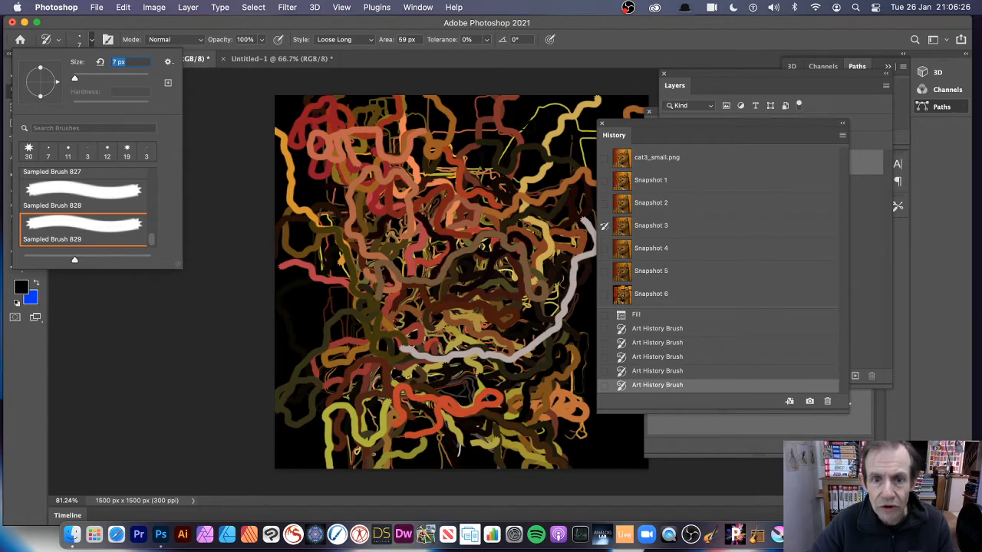
{"action": "mouse_move", "coordinate": [489, 291]}
{"action": "left_mouse_down"}
{"action": "mouse_move", "coordinate": [453, 242]}
{"action": "mouse_move", "coordinate": [460, 249]}
{"action": "mouse_move", "coordinate": [475, 204]}
{"action": "mouse_move", "coordinate": [529, 249]}
{"action": "left_mouse_up"}
{"action": "mouse_move", "coordinate": [529, 215]}
{"action": "left_mouse_down"}
{"action": "mouse_move", "coordinate": [445, 242]}
{"action": "mouse_move", "coordinate": [460, 307]}
{"action": "left_mouse_up"}
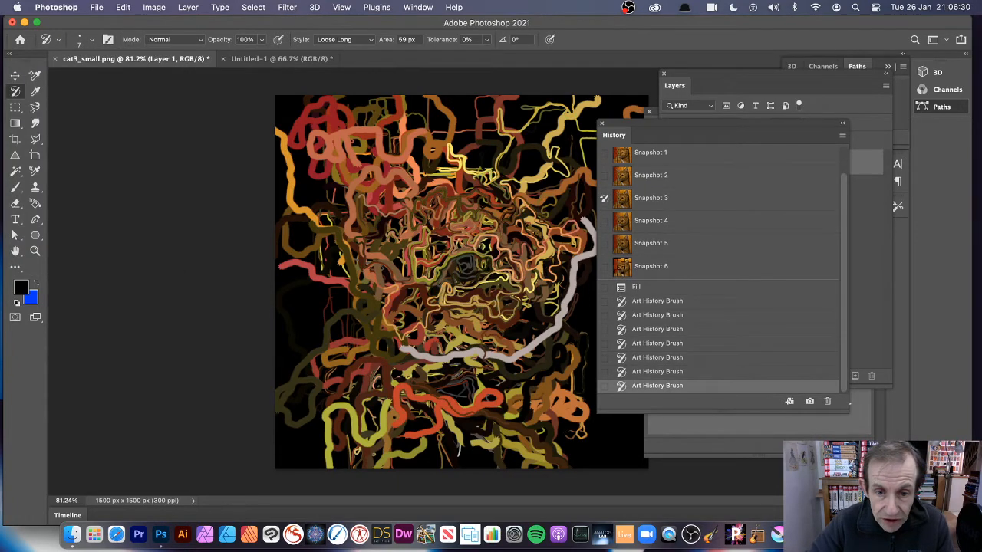
Paint fine strokes over the face and upper canvas, using Snapshot 4 and Snapshot 5 in turn as the history source
{"action": "left_click", "coordinate": [605, 221]}
{"action": "mouse_move", "coordinate": [365, 195]}
{"action": "left_mouse_down"}
{"action": "mouse_move", "coordinate": [372, 234]}
{"action": "mouse_move", "coordinate": [430, 273]}
{"action": "mouse_move", "coordinate": [495, 223]}
{"action": "mouse_move", "coordinate": [430, 207]}
{"action": "mouse_move", "coordinate": [461, 161]}
{"action": "mouse_move", "coordinate": [552, 138]}
{"action": "mouse_move", "coordinate": [438, 138]}
{"action": "mouse_move", "coordinate": [506, 115]}
{"action": "left_mouse_up"}
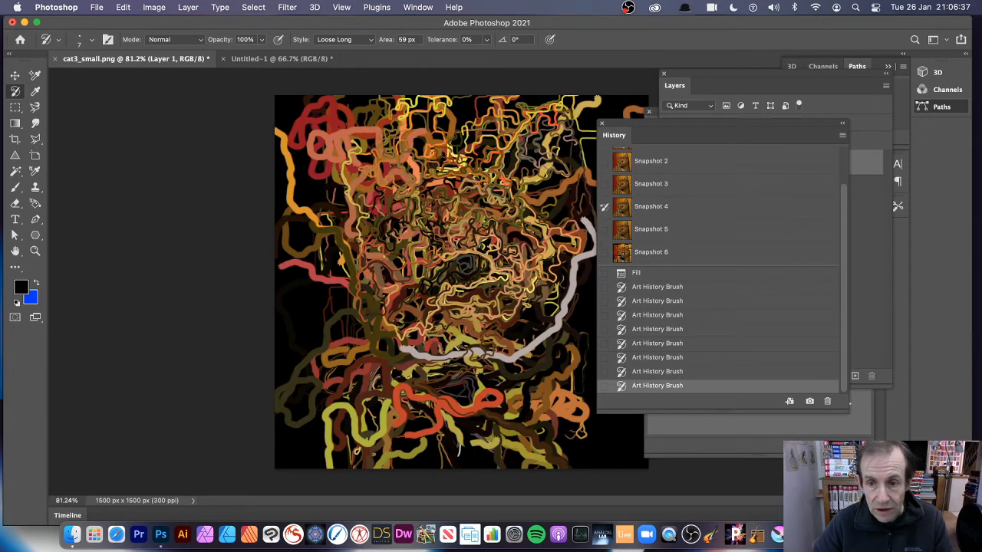
{"action": "left_click", "coordinate": [605, 236]}
{"action": "mouse_move", "coordinate": [391, 264]}
{"action": "left_mouse_down"}
{"action": "mouse_move", "coordinate": [502, 233]}
{"action": "mouse_move", "coordinate": [522, 145]}
{"action": "left_mouse_up"}
{"action": "mouse_move", "coordinate": [525, 191]}
{"action": "left_mouse_down"}
{"action": "mouse_move", "coordinate": [406, 303]}
{"action": "mouse_move", "coordinate": [430, 345]}
{"action": "mouse_move", "coordinate": [441, 329]}
{"action": "left_mouse_up"}
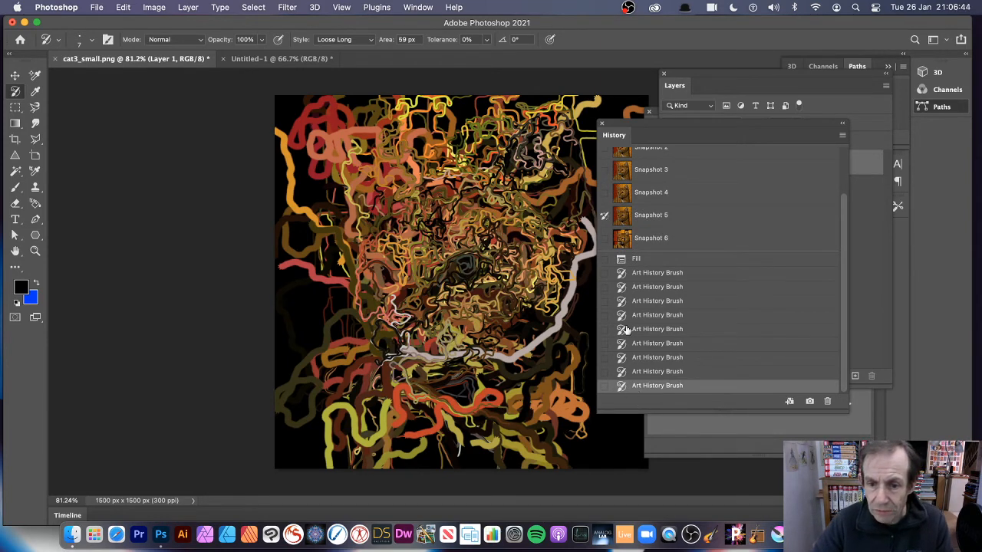
Set Snapshot 6 as the history source and paint large-tile outlines across the face and the surrounding background
{"action": "left_click", "coordinate": [605, 238]}
{"action": "mouse_move", "coordinate": [410, 214]}
{"action": "left_mouse_down"}
{"action": "mouse_move", "coordinate": [468, 257]}
{"action": "mouse_move", "coordinate": [469, 326]}
{"action": "mouse_move", "coordinate": [441, 230]}
{"action": "mouse_move", "coordinate": [530, 184]}
{"action": "left_mouse_up"}
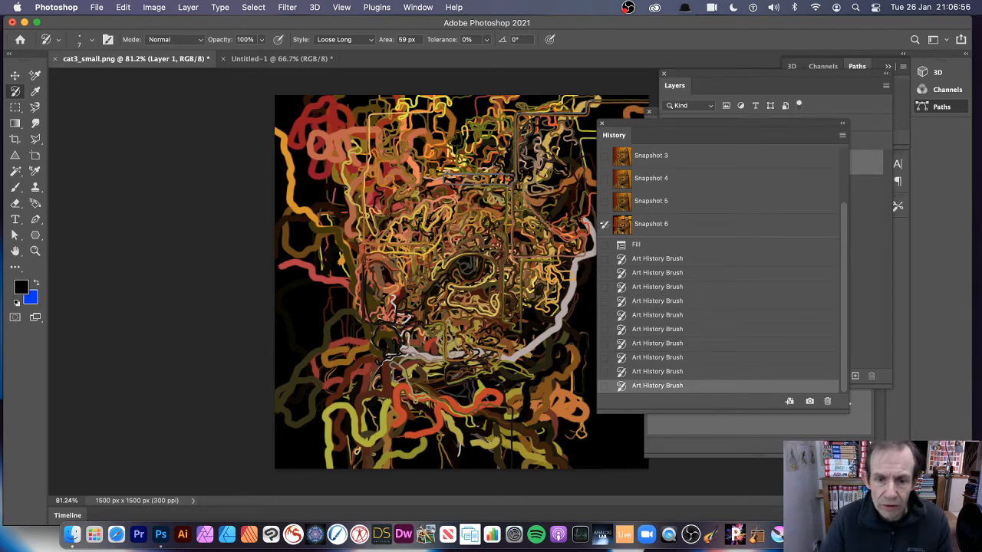
{"action": "mouse_move", "coordinate": [341, 184]}
{"action": "left_mouse_down"}
{"action": "mouse_move", "coordinate": [402, 192]}
{"action": "mouse_move", "coordinate": [468, 269]}
{"action": "mouse_move", "coordinate": [414, 284]}
{"action": "mouse_move", "coordinate": [430, 307]}
{"action": "left_mouse_up"}
{"action": "left_click_drag", "start_coordinate": [464, 218], "coordinate": [499, 284]}
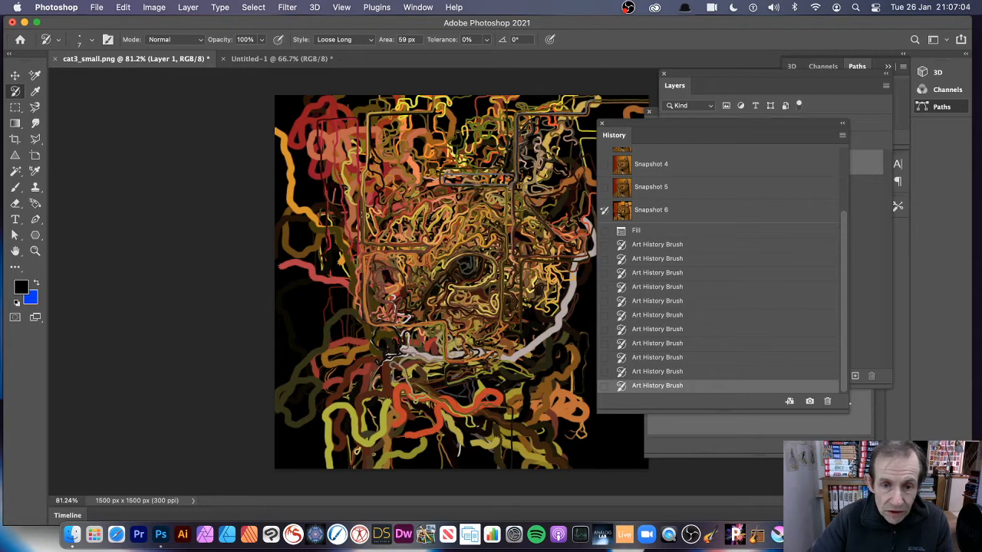
{"action": "mouse_move", "coordinate": [403, 303]}
{"action": "left_mouse_down"}
{"action": "mouse_move", "coordinate": [472, 204]}
{"action": "mouse_move", "coordinate": [414, 276]}
{"action": "mouse_move", "coordinate": [403, 223]}
{"action": "left_mouse_up"}
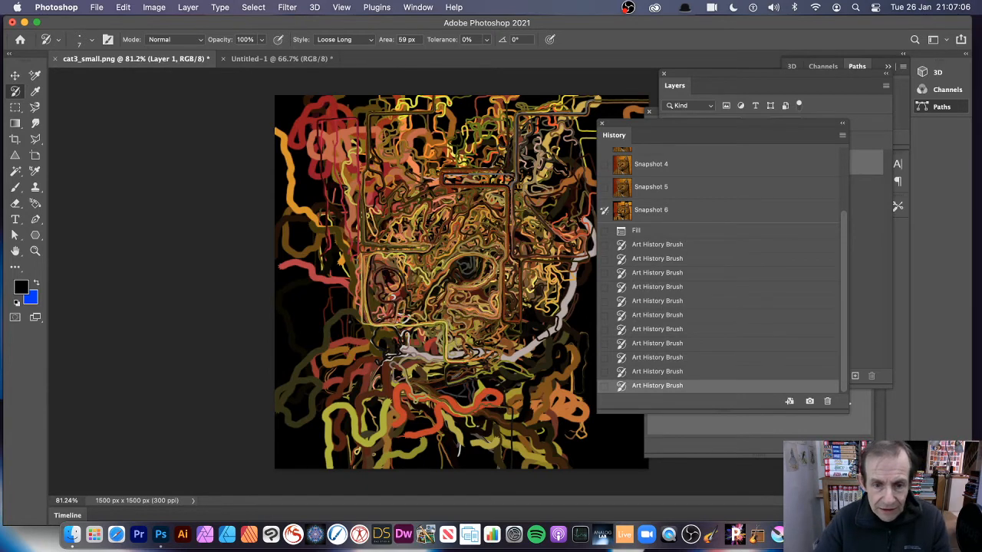
{"action": "mouse_move", "coordinate": [338, 307]}
{"action": "left_mouse_down"}
{"action": "mouse_move", "coordinate": [349, 360]}
{"action": "mouse_move", "coordinate": [384, 353]}
{"action": "mouse_move", "coordinate": [326, 307]}
{"action": "mouse_move", "coordinate": [338, 361]}
{"action": "mouse_move", "coordinate": [457, 422]}
{"action": "mouse_move", "coordinate": [537, 384]}
{"action": "mouse_move", "coordinate": [567, 346]}
{"action": "mouse_move", "coordinate": [537, 292]}
{"action": "mouse_move", "coordinate": [568, 161]}
{"action": "mouse_move", "coordinate": [552, 215]}
{"action": "mouse_move", "coordinate": [560, 146]}
{"action": "mouse_move", "coordinate": [445, 139]}
{"action": "mouse_move", "coordinate": [468, 153]}
{"action": "left_mouse_up"}
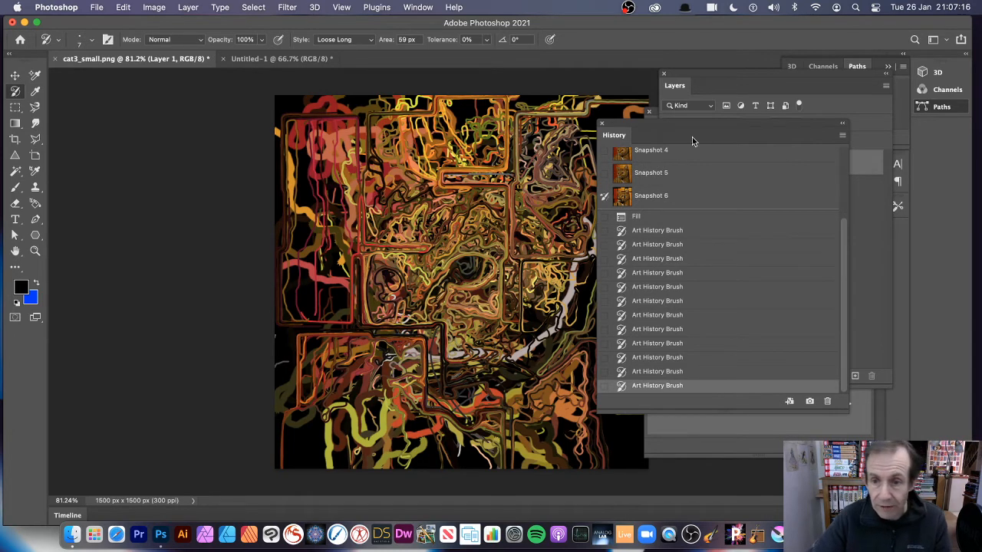
Switch the history source back to earlier snapshots and paint more fine strokes over the face and around it
{"action": "left_click_drag", "start_coordinate": [846, 237], "coordinate": [849, 180]}
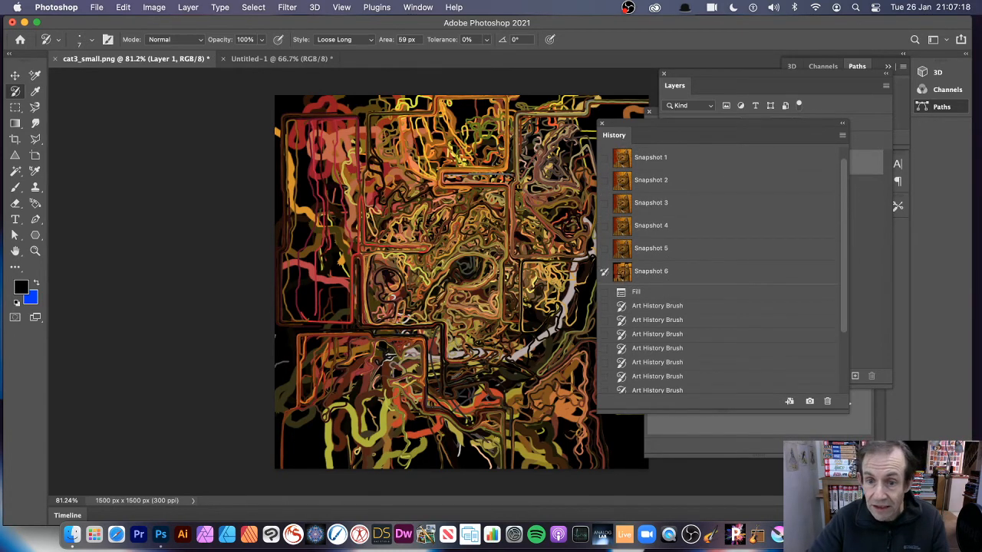
{"action": "mouse_move", "coordinate": [506, 165]}
{"action": "left_mouse_down"}
{"action": "mouse_move", "coordinate": [495, 211]}
{"action": "mouse_move", "coordinate": [456, 244]}
{"action": "mouse_move", "coordinate": [377, 169]}
{"action": "mouse_move", "coordinate": [361, 227]}
{"action": "mouse_move", "coordinate": [453, 253]}
{"action": "mouse_move", "coordinate": [426, 326]}
{"action": "mouse_move", "coordinate": [395, 353]}
{"action": "mouse_move", "coordinate": [490, 429]}
{"action": "mouse_move", "coordinate": [461, 369]}
{"action": "mouse_move", "coordinate": [507, 292]}
{"action": "mouse_move", "coordinate": [477, 255]}
{"action": "left_mouse_up"}
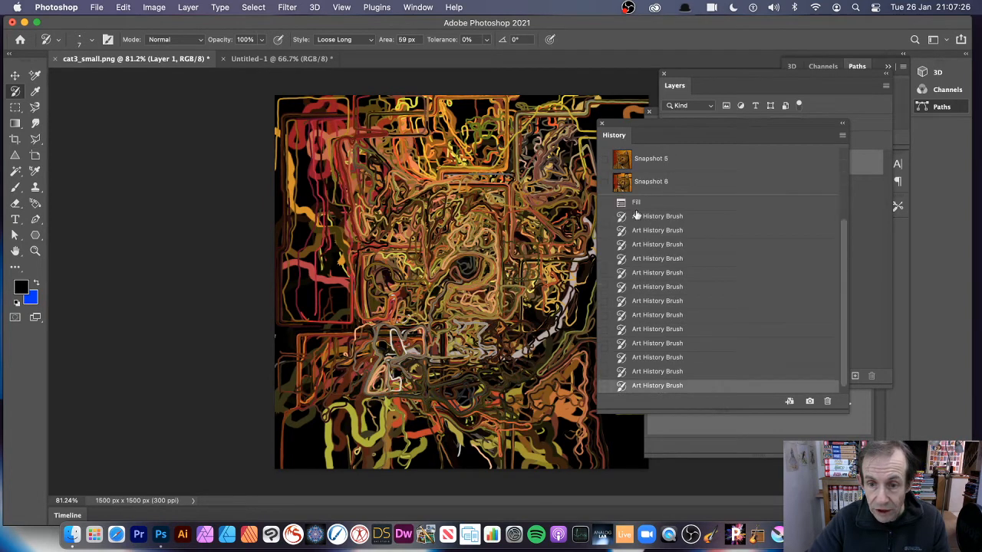
{"action": "left_click_drag", "start_coordinate": [841, 241], "coordinate": [843, 209]}
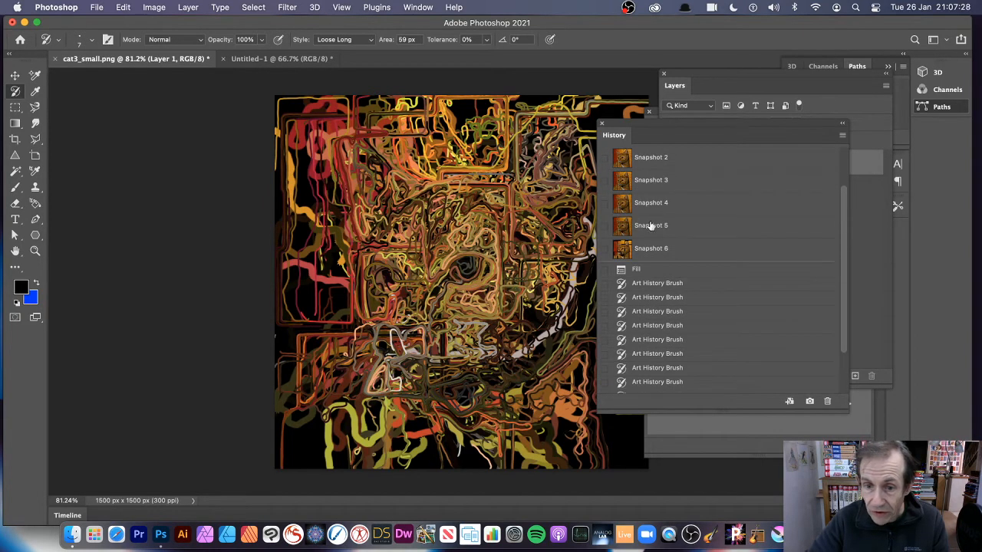
{"action": "mouse_move", "coordinate": [352, 265]}
{"action": "left_mouse_down"}
{"action": "mouse_move", "coordinate": [415, 242]}
{"action": "mouse_move", "coordinate": [487, 280]}
{"action": "mouse_move", "coordinate": [414, 307]}
{"action": "mouse_move", "coordinate": [457, 268]}
{"action": "left_mouse_up"}
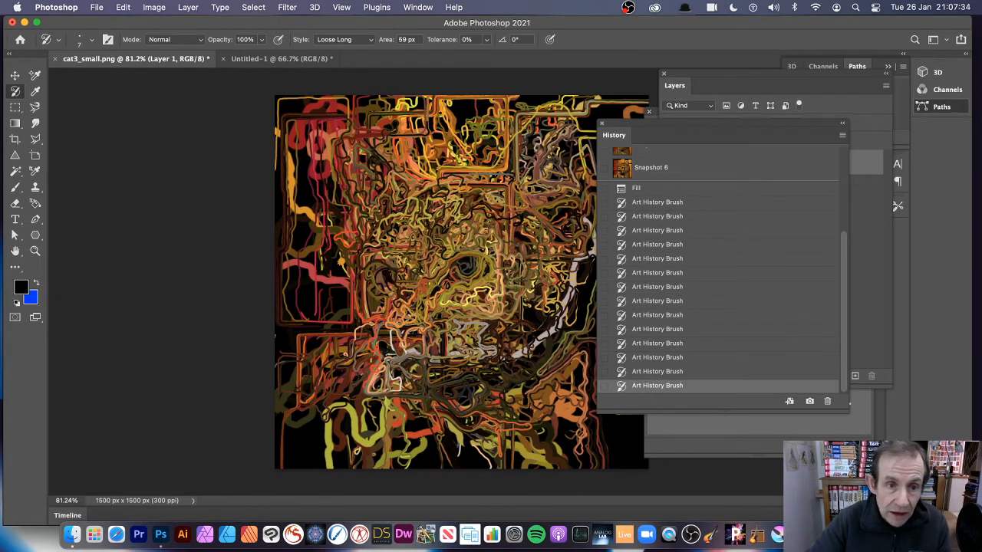
Make Snapshot 6 the history source again and repaint the large-tile outlines across the image
{"action": "left_click", "coordinate": [605, 169]}
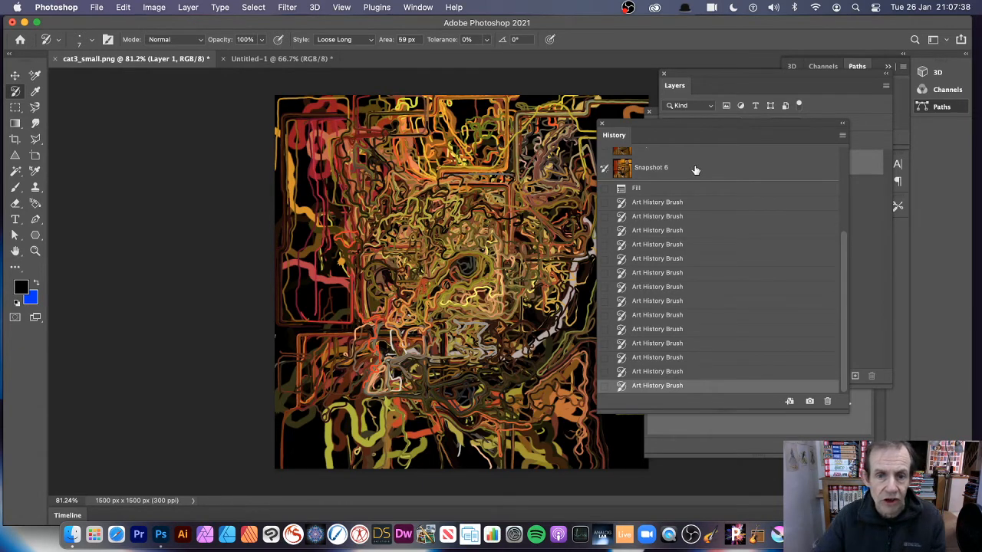
{"action": "mouse_move", "coordinate": [342, 260]}
{"action": "left_mouse_down"}
{"action": "mouse_move", "coordinate": [373, 244]}
{"action": "mouse_move", "coordinate": [391, 268]}
{"action": "mouse_move", "coordinate": [441, 268]}
{"action": "mouse_move", "coordinate": [510, 223]}
{"action": "mouse_move", "coordinate": [487, 259]}
{"action": "left_mouse_up"}
{"action": "mouse_move", "coordinate": [391, 257]}
{"action": "left_mouse_down"}
{"action": "mouse_move", "coordinate": [529, 272]}
{"action": "mouse_move", "coordinate": [560, 154]}
{"action": "mouse_move", "coordinate": [494, 292]}
{"action": "mouse_move", "coordinate": [547, 265]}
{"action": "mouse_move", "coordinate": [422, 331]}
{"action": "mouse_move", "coordinate": [430, 395]}
{"action": "mouse_move", "coordinate": [383, 399]}
{"action": "mouse_move", "coordinate": [353, 360]}
{"action": "mouse_move", "coordinate": [315, 199]}
{"action": "mouse_move", "coordinate": [330, 230]}
{"action": "mouse_move", "coordinate": [399, 192]}
{"action": "mouse_move", "coordinate": [422, 211]}
{"action": "mouse_move", "coordinate": [429, 201]}
{"action": "mouse_move", "coordinate": [409, 187]}
{"action": "left_mouse_up"}
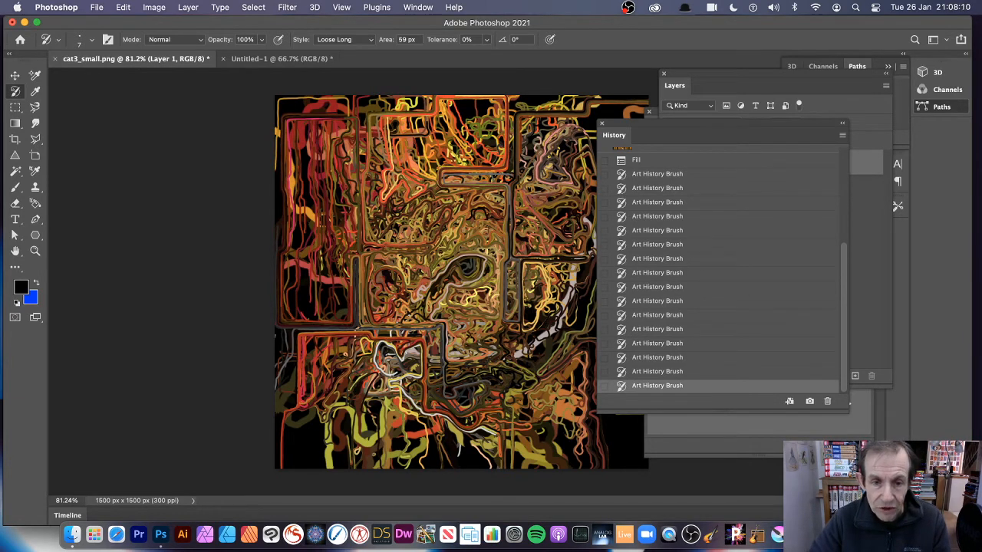
Apply a Black & White adjustment with Reds 89%, Yellows 64%, Greens -99%, Cyans 0% and Blues -69%
{"action": "left_click", "coordinate": [156, 7]}
{"action": "mouse_move", "coordinate": [154, 45]}
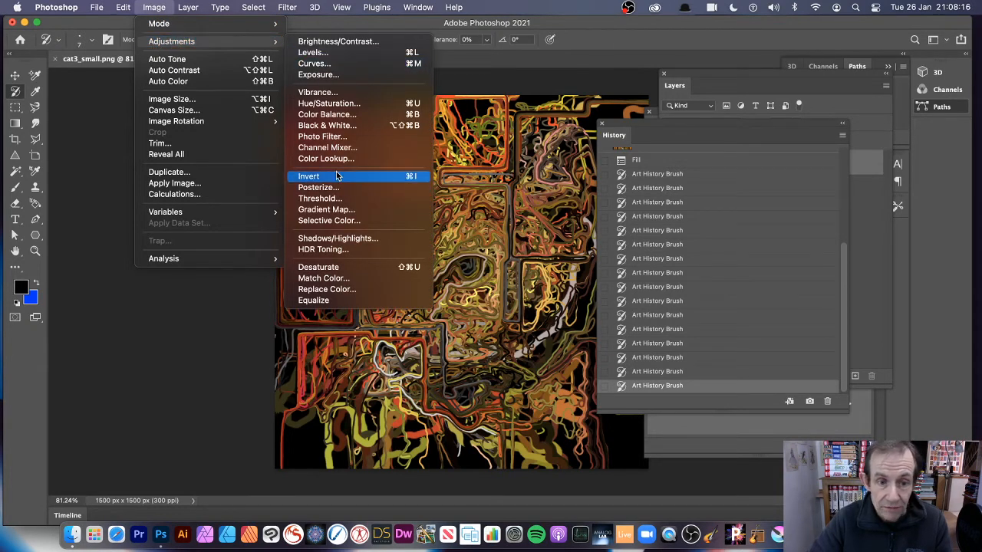
{"action": "left_click", "coordinate": [322, 125]}
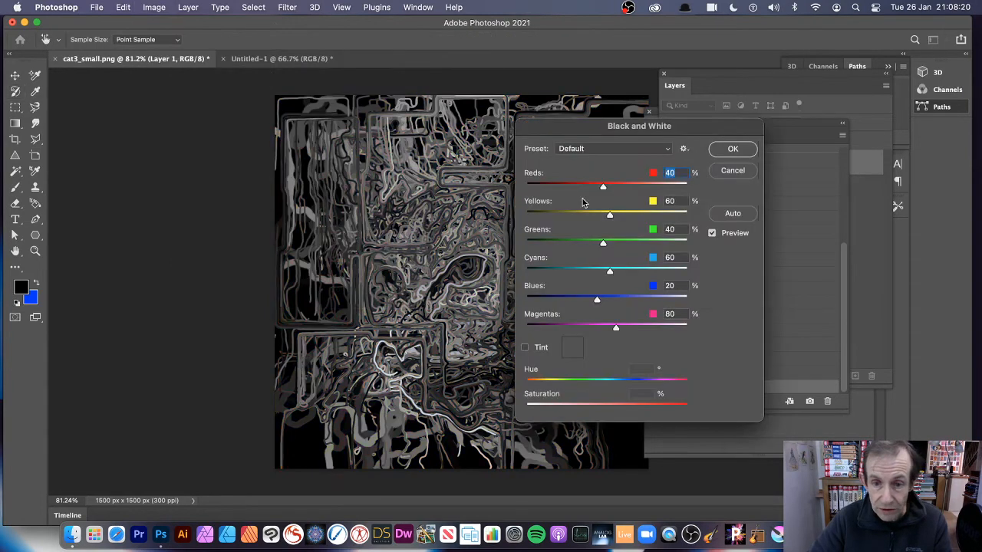
{"action": "left_click_drag", "start_coordinate": [577, 187], "coordinate": [619, 187]}
{"action": "left_click_drag", "start_coordinate": [580, 215], "coordinate": [613, 217]}
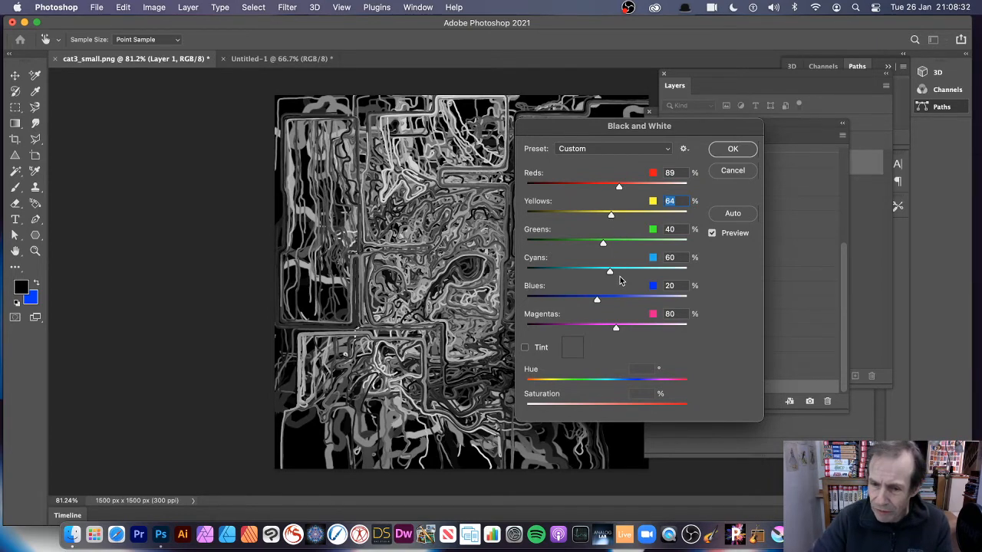
{"action": "left_click_drag", "start_coordinate": [625, 271], "coordinate": [568, 301]}
{"action": "left_click_drag", "start_coordinate": [591, 249], "coordinate": [558, 243]}
{"action": "left_click", "coordinate": [733, 149]}
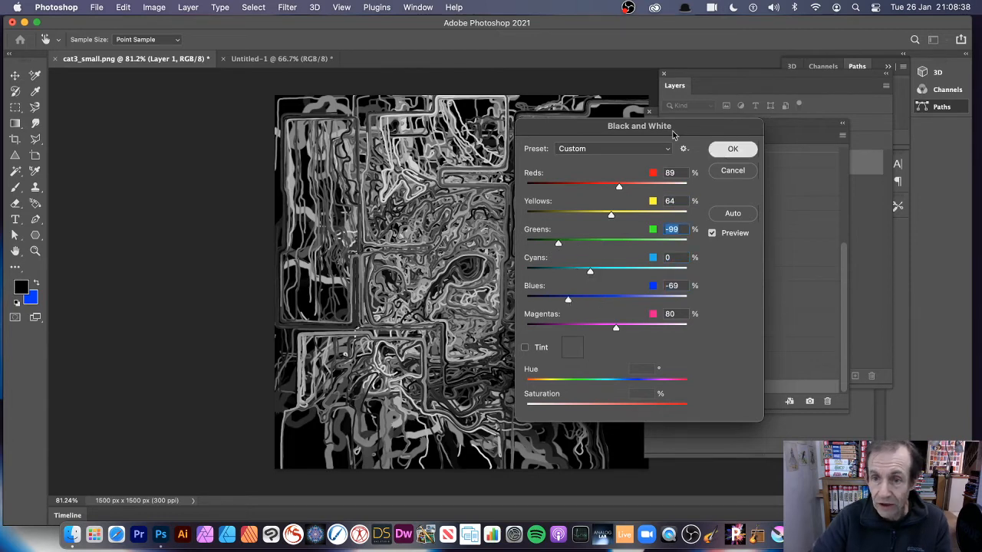
Set the brush's Color Dynamics hue and brightness jitter to 0% and paint colored strokes over the black-and-white image
{"action": "left_click", "coordinate": [417, 7]}
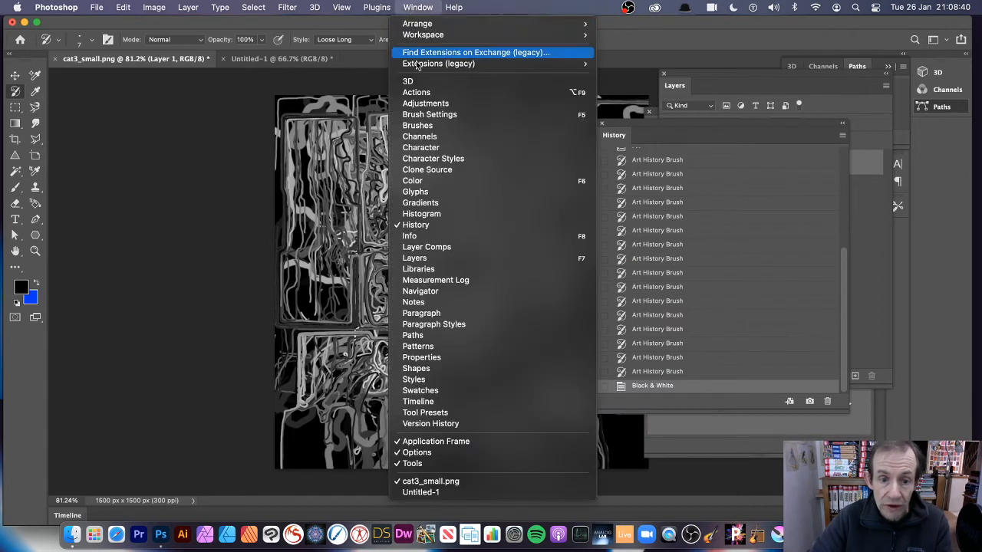
{"action": "left_click", "coordinate": [452, 117]}
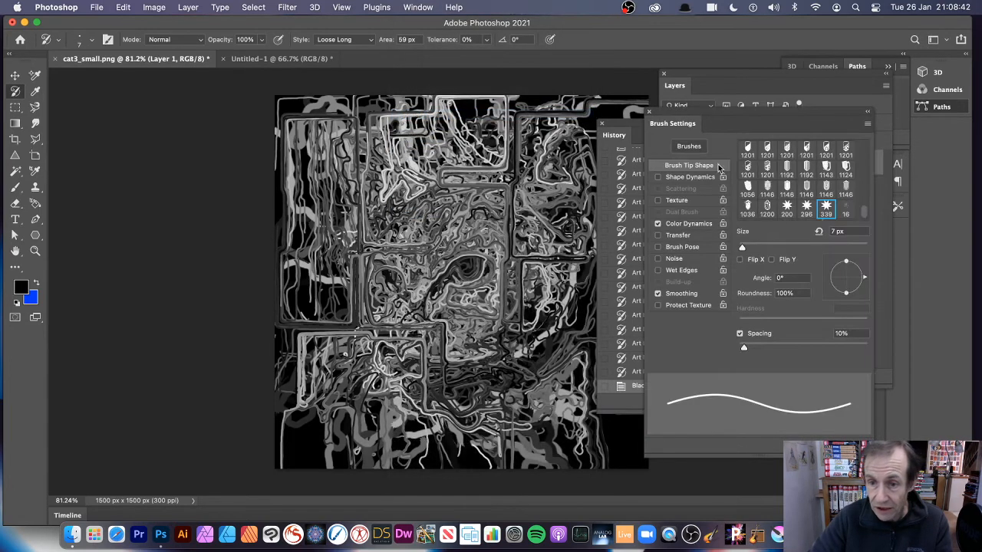
{"action": "left_click", "coordinate": [694, 224]}
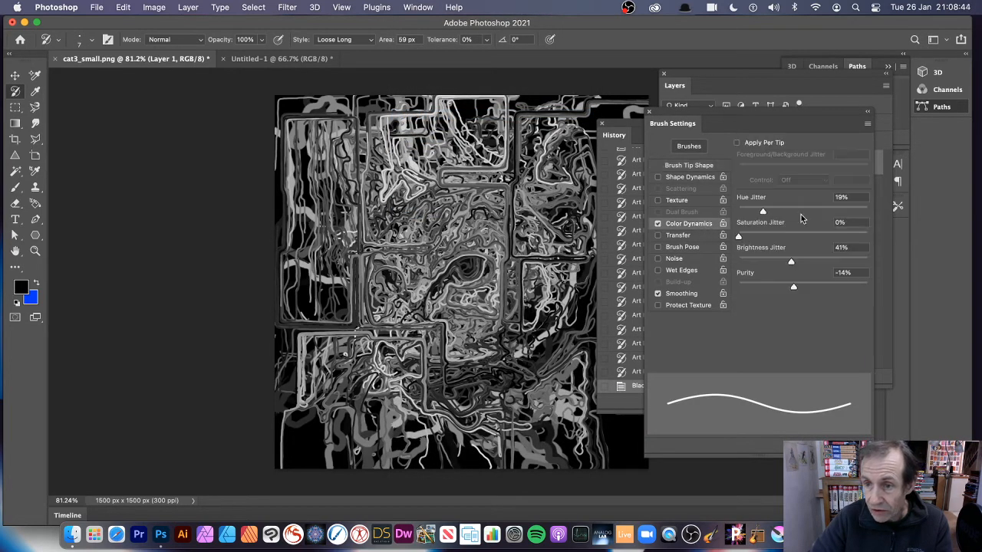
{"action": "left_click", "coordinate": [803, 264]}
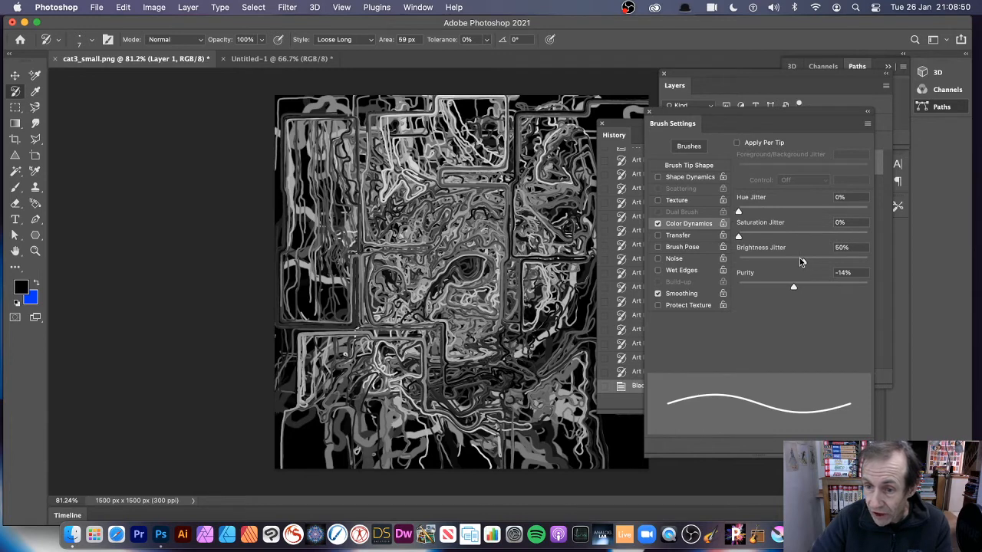
{"action": "left_click_drag", "start_coordinate": [803, 261], "coordinate": [709, 261]}
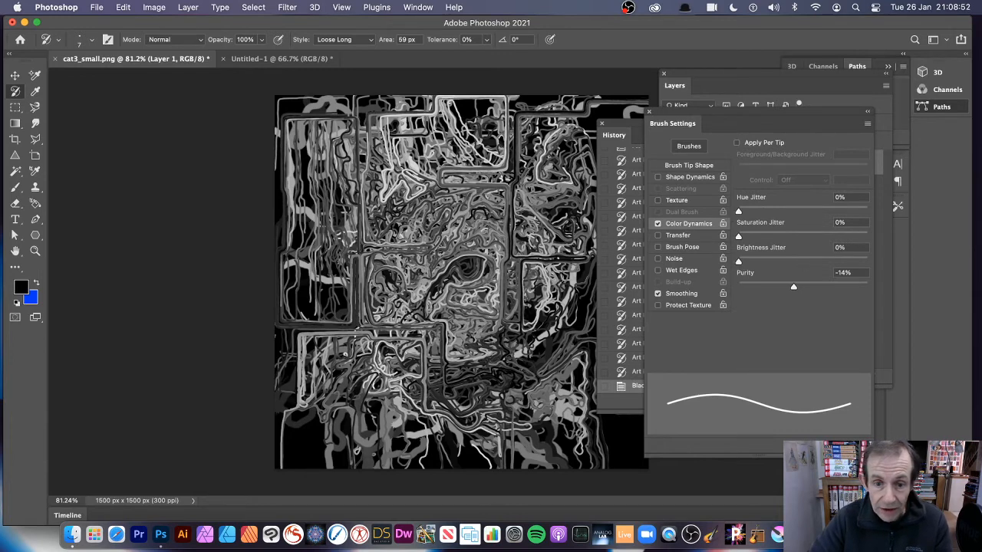
{"action": "mouse_move", "coordinate": [435, 196]}
{"action": "left_mouse_down"}
{"action": "mouse_move", "coordinate": [512, 222]}
{"action": "mouse_move", "coordinate": [453, 244]}
{"action": "mouse_move", "coordinate": [491, 207]}
{"action": "mouse_move", "coordinate": [384, 254]}
{"action": "mouse_move", "coordinate": [322, 230]}
{"action": "mouse_move", "coordinate": [392, 353]}
{"action": "mouse_move", "coordinate": [437, 399]}
{"action": "mouse_move", "coordinate": [475, 284]}
{"action": "mouse_move", "coordinate": [565, 181]}
{"action": "mouse_move", "coordinate": [399, 280]}
{"action": "mouse_move", "coordinate": [460, 284]}
{"action": "mouse_move", "coordinate": [391, 276]}
{"action": "mouse_move", "coordinate": [392, 222]}
{"action": "mouse_move", "coordinate": [537, 146]}
{"action": "mouse_move", "coordinate": [322, 230]}
{"action": "mouse_move", "coordinate": [311, 292]}
{"action": "mouse_move", "coordinate": [345, 407]}
{"action": "mouse_move", "coordinate": [399, 399]}
{"action": "mouse_move", "coordinate": [557, 319]}
{"action": "mouse_move", "coordinate": [576, 368]}
{"action": "mouse_move", "coordinate": [545, 272]}
{"action": "mouse_move", "coordinate": [414, 261]}
{"action": "mouse_move", "coordinate": [410, 123]}
{"action": "left_mouse_up"}
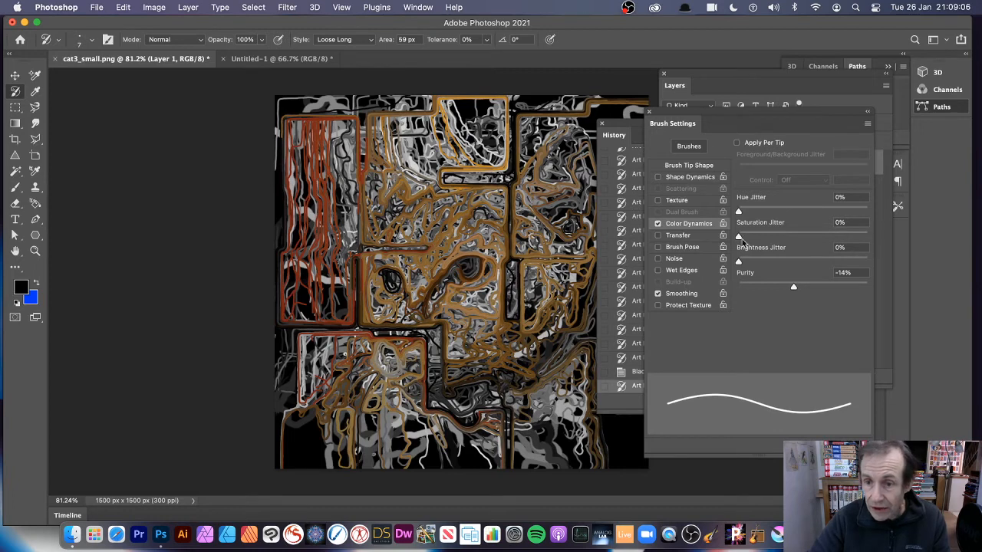
Set the brush's hue jitter to 39% and saturation jitter to 42%, and paint multicolored strokes over the cat's face and lower body
{"action": "left_click_drag", "start_coordinate": [770, 208], "coordinate": [789, 211]}
{"action": "left_click", "coordinate": [792, 235]}
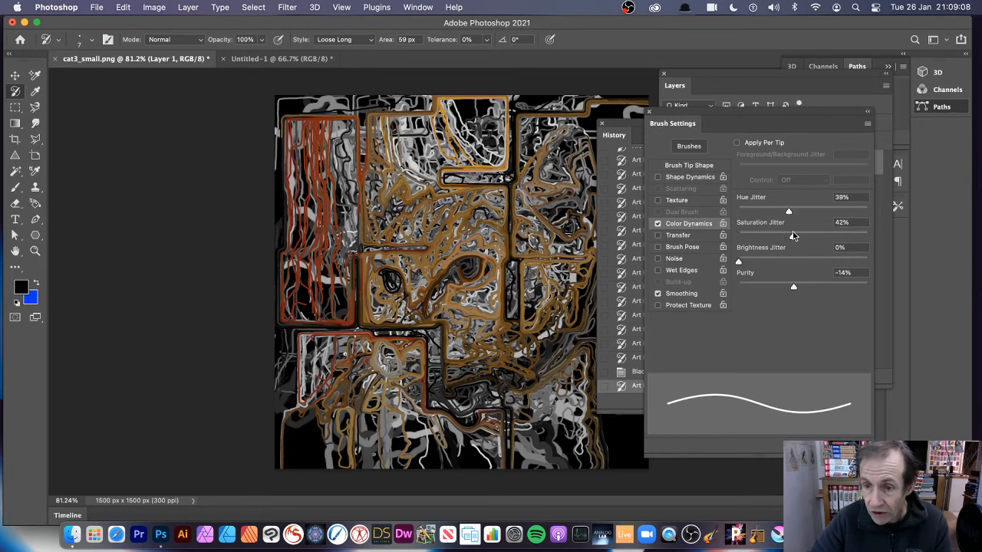
{"action": "mouse_move", "coordinate": [393, 236]}
{"action": "left_mouse_down"}
{"action": "mouse_move", "coordinate": [403, 206]}
{"action": "mouse_move", "coordinate": [444, 173]}
{"action": "mouse_move", "coordinate": [472, 265]}
{"action": "mouse_move", "coordinate": [470, 292]}
{"action": "left_mouse_up"}
{"action": "mouse_move", "coordinate": [429, 399]}
{"action": "left_mouse_down"}
{"action": "mouse_move", "coordinate": [319, 257]}
{"action": "mouse_move", "coordinate": [437, 414]}
{"action": "left_mouse_up"}
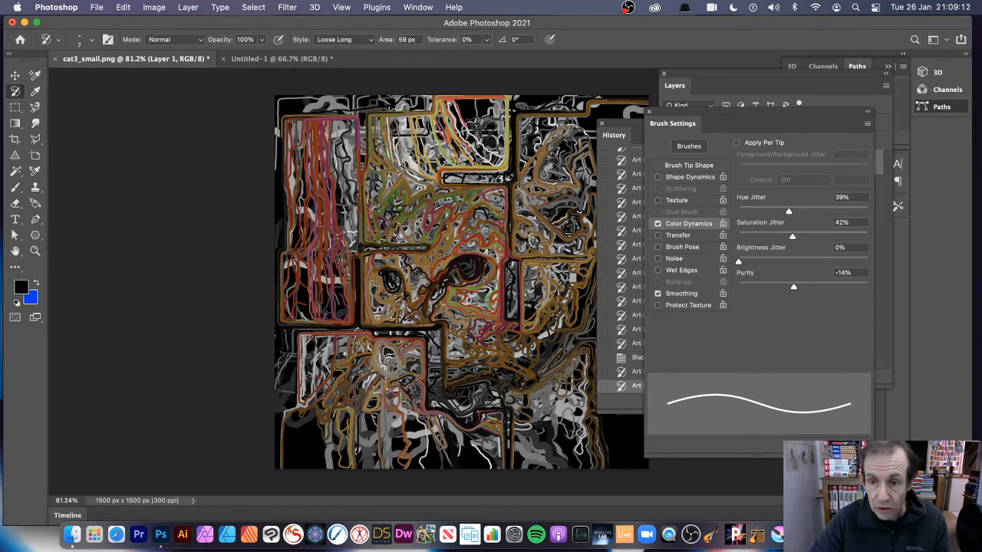
Make Snapshot 4 the history source and paint finer colored strokes over the face and chest
{"action": "left_click", "coordinate": [636, 130]}
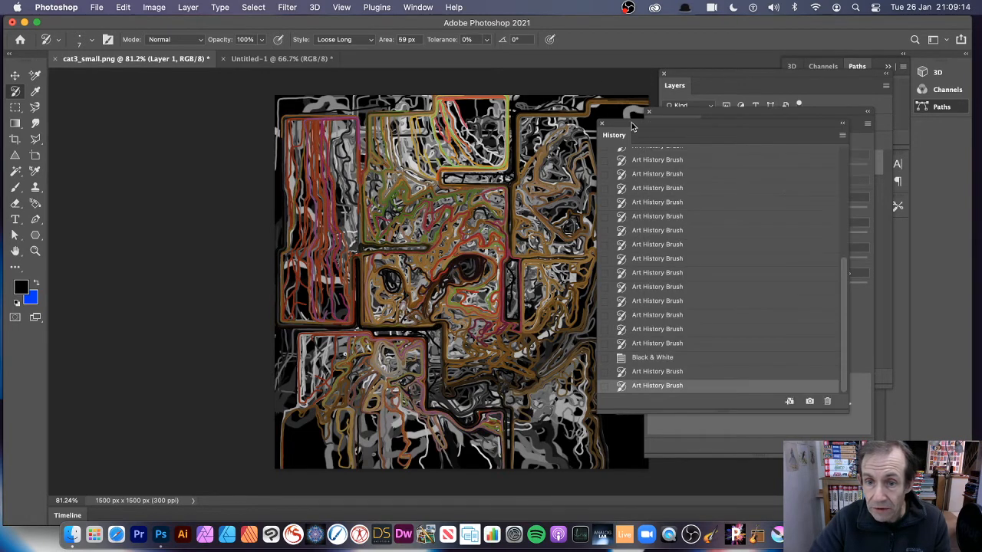
{"action": "left_click_drag", "start_coordinate": [848, 277], "coordinate": [826, 187]}
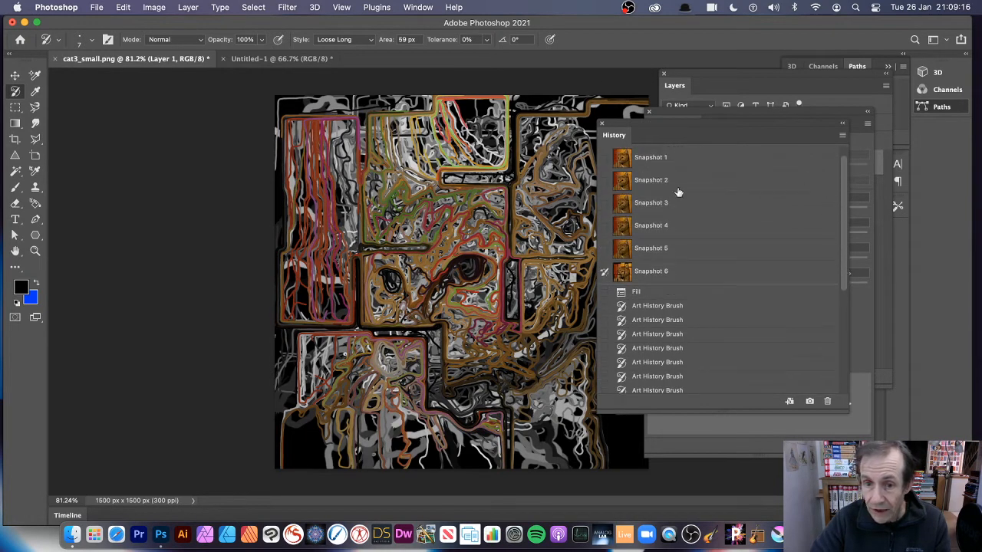
{"action": "left_click", "coordinate": [605, 225]}
{"action": "mouse_move", "coordinate": [430, 211]}
{"action": "left_mouse_down"}
{"action": "mouse_move", "coordinate": [461, 278]}
{"action": "mouse_move", "coordinate": [422, 307]}
{"action": "mouse_move", "coordinate": [414, 329]}
{"action": "mouse_move", "coordinate": [468, 398]}
{"action": "left_mouse_up"}
{"action": "mouse_move", "coordinate": [441, 355]}
{"action": "left_mouse_down"}
{"action": "mouse_move", "coordinate": [452, 322]}
{"action": "mouse_move", "coordinate": [419, 360]}
{"action": "left_mouse_up"}
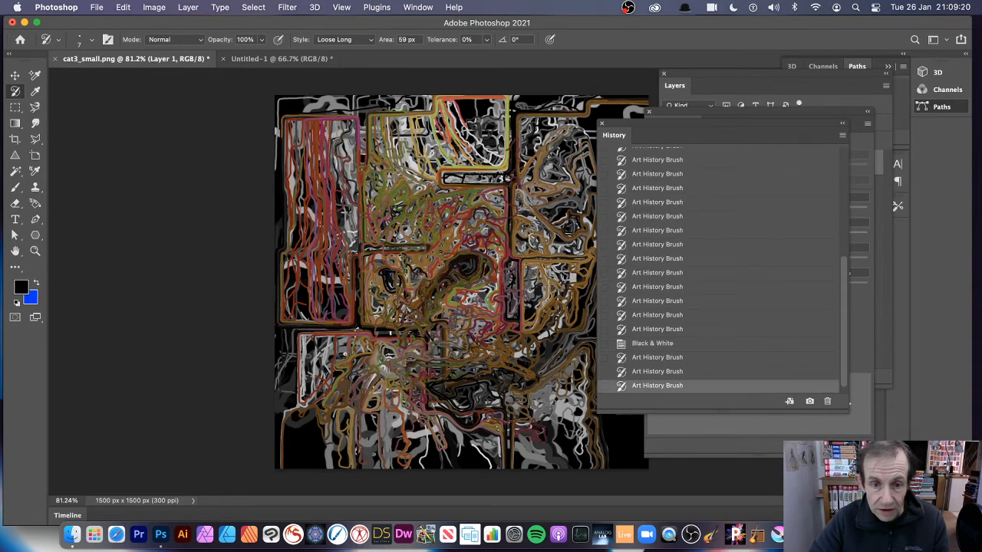
Apply a Black & White adjustment to the image with Reds at -63%
{"action": "left_click", "coordinate": [155, 7]}
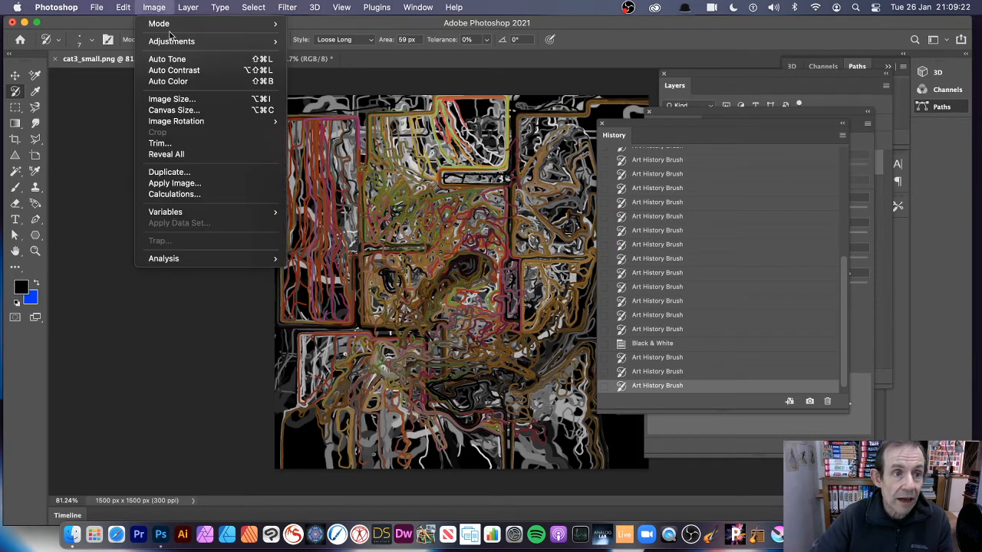
{"action": "mouse_move", "coordinate": [237, 42]}
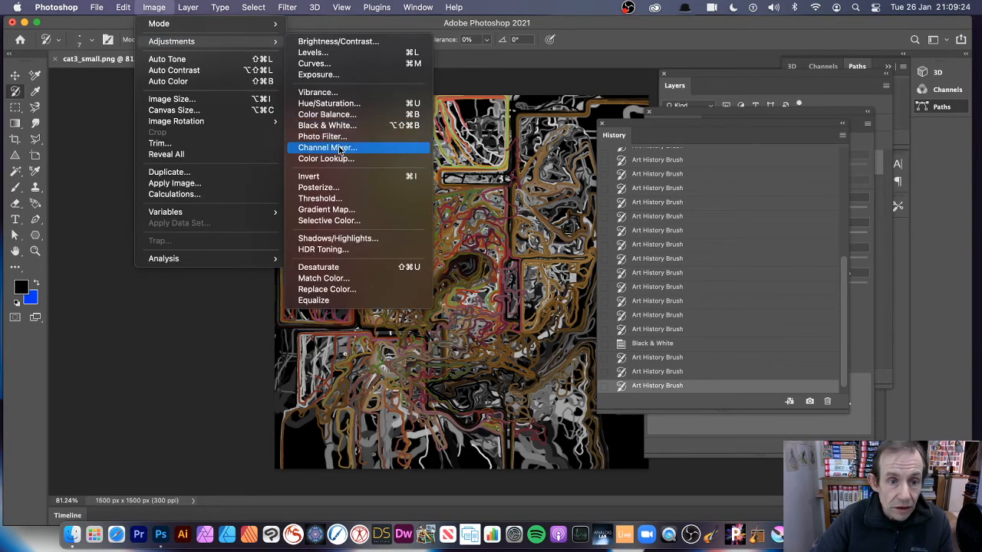
{"action": "left_click", "coordinate": [338, 128]}
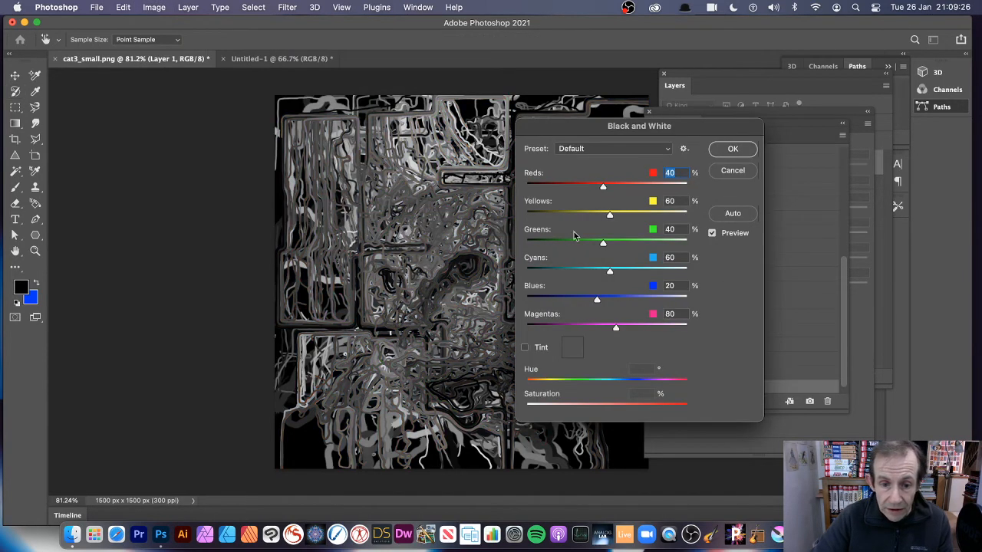
{"action": "left_click_drag", "start_coordinate": [570, 187], "coordinate": [570, 187]}
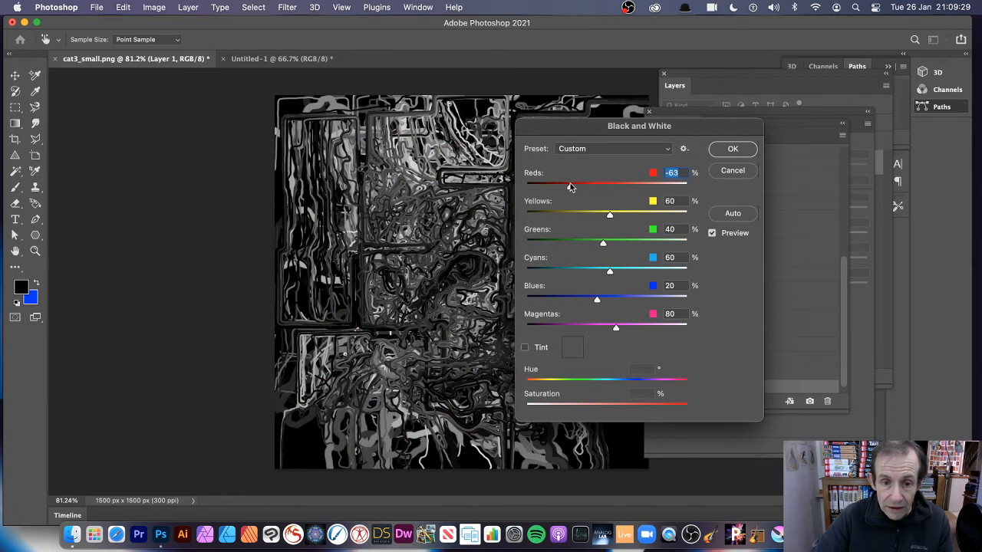
{"action": "left_click", "coordinate": [724, 152]}
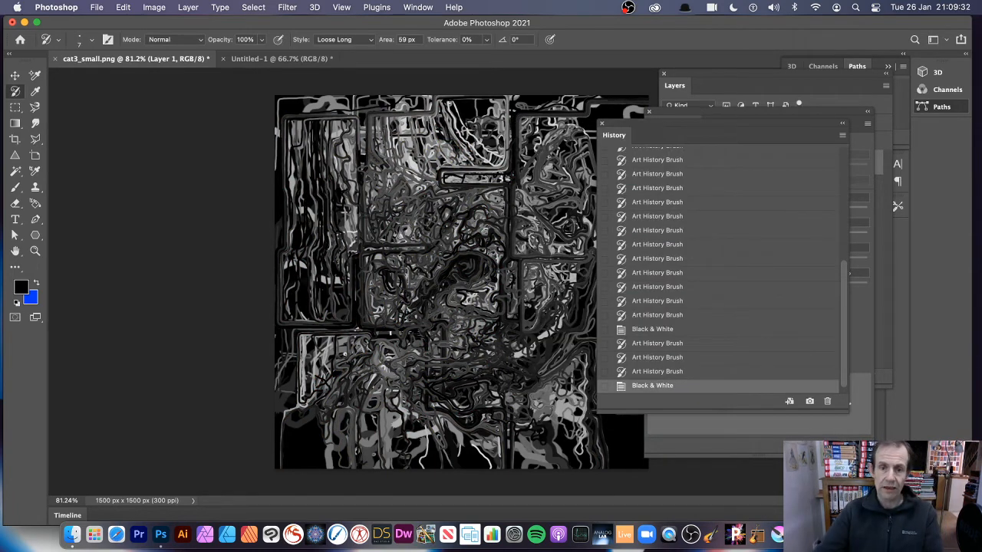
Paint jittered colored strokes with the Art History Brush over the black-and-white image, mainly around the eyes, nose and chin
{"action": "left_click", "coordinate": [156, 9]}
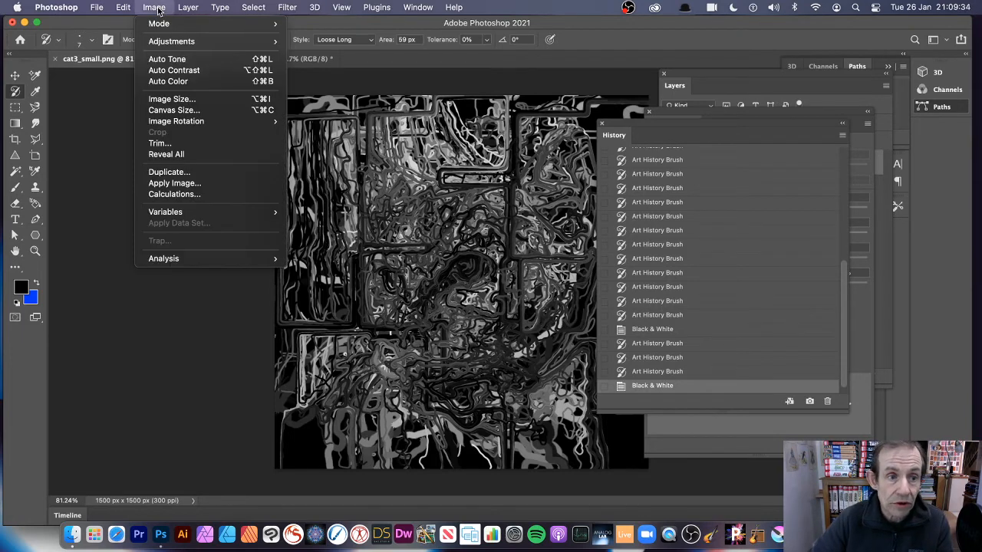
{"action": "left_click", "coordinate": [157, 9]}
{"action": "mouse_move", "coordinate": [377, 247]}
{"action": "left_mouse_down"}
{"action": "mouse_move", "coordinate": [418, 288]}
{"action": "mouse_move", "coordinate": [490, 267]}
{"action": "mouse_move", "coordinate": [499, 338]}
{"action": "mouse_move", "coordinate": [392, 414]}
{"action": "mouse_move", "coordinate": [498, 322]}
{"action": "left_mouse_up"}
Apply a Vibrance adjustment with Vibrance +44 and Saturation +90
{"action": "left_click", "coordinate": [153, 8]}
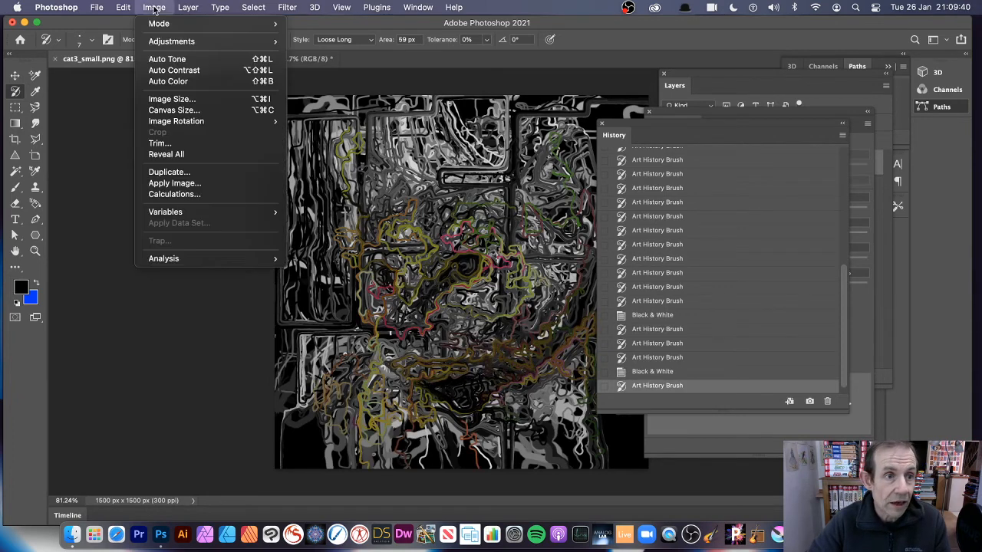
{"action": "mouse_move", "coordinate": [175, 41]}
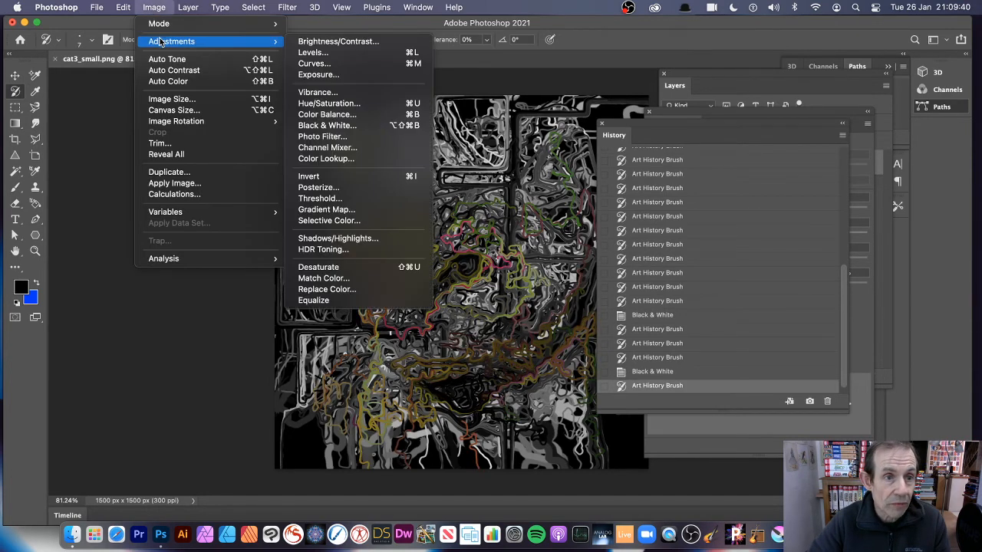
{"action": "left_click", "coordinate": [342, 93]}
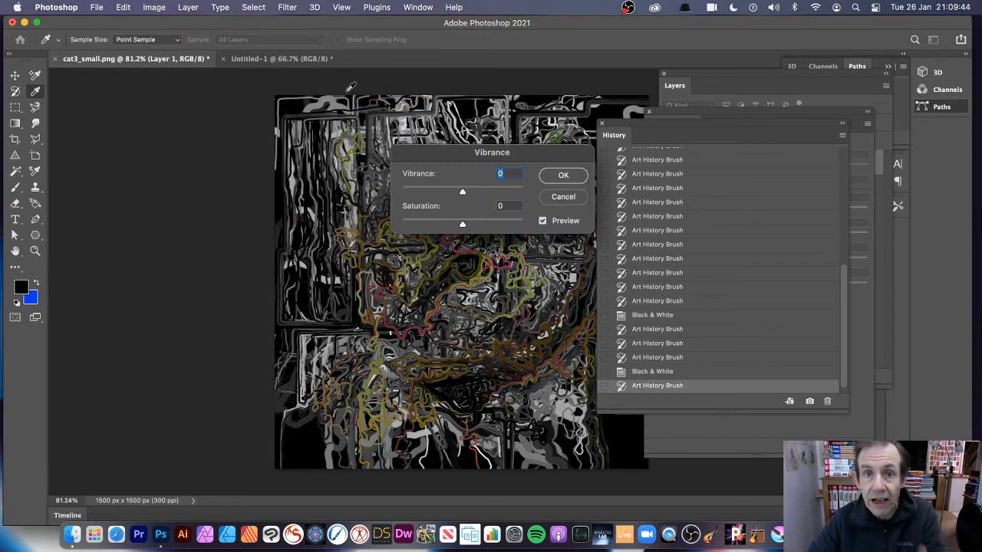
{"action": "left_click", "coordinate": [487, 191]}
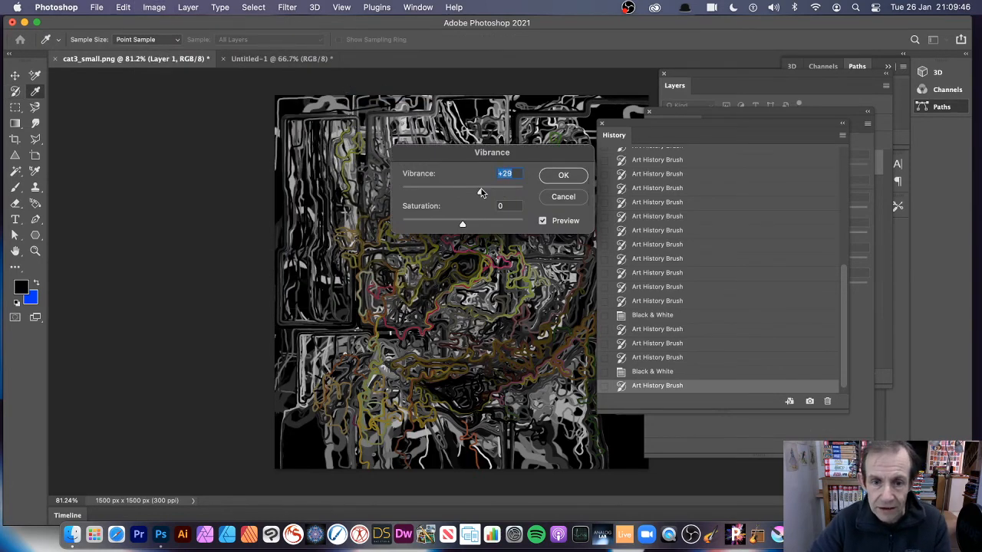
{"action": "left_click_drag", "start_coordinate": [497, 223], "coordinate": [518, 225]}
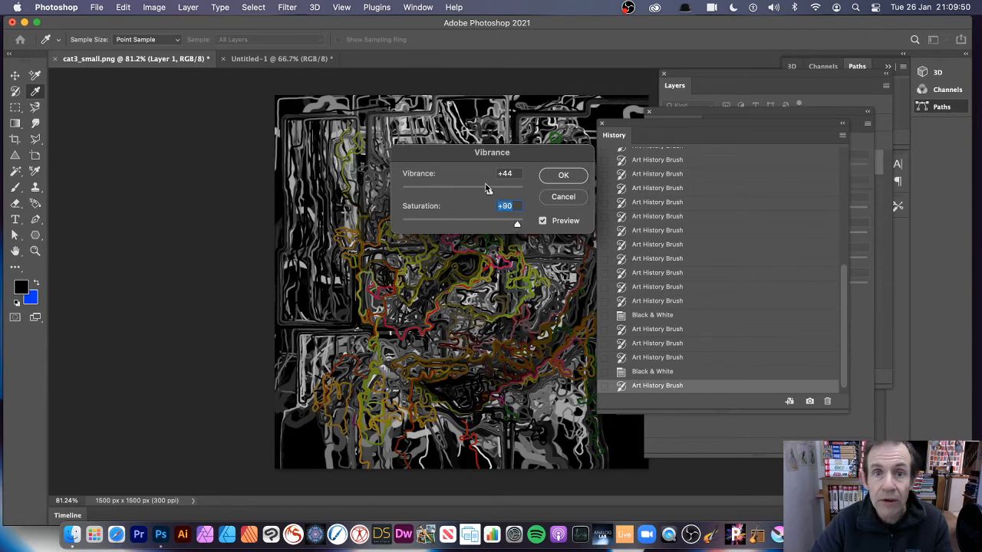
{"action": "left_click", "coordinate": [565, 175]}
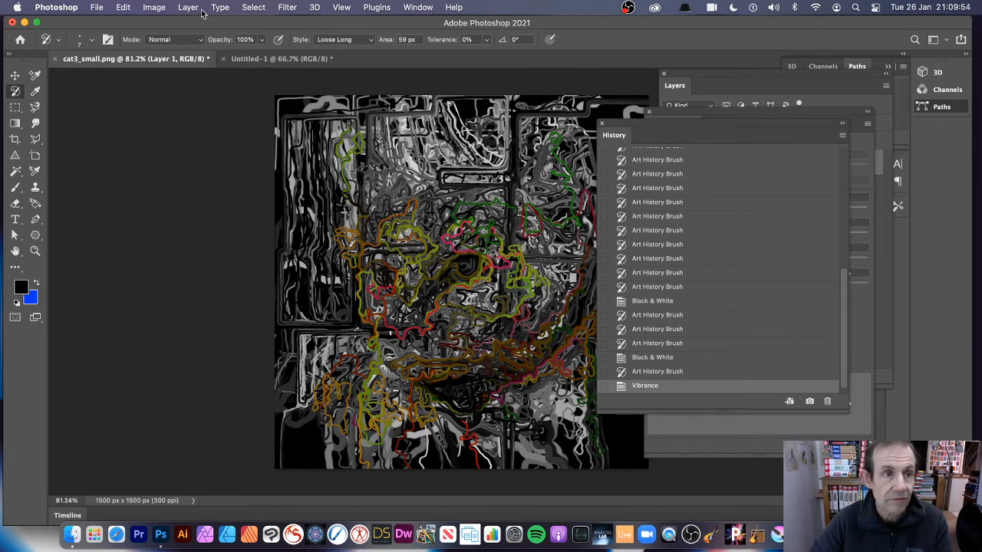
Intensify the colors with another Vibrance adjustment, using Vibrance +28 and Saturation +87
{"action": "left_click", "coordinate": [153, 7]}
{"action": "mouse_move", "coordinate": [177, 42]}
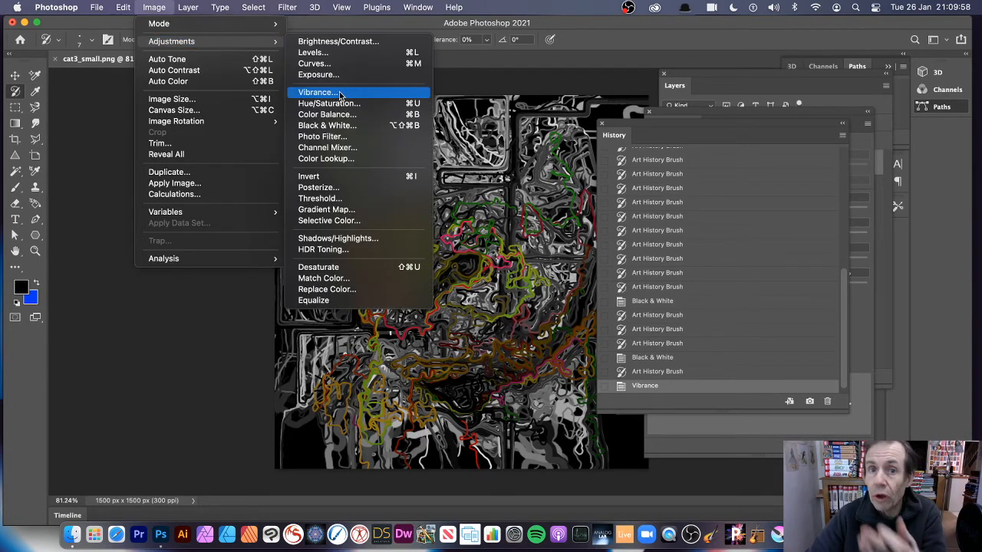
{"action": "left_click", "coordinate": [340, 93]}
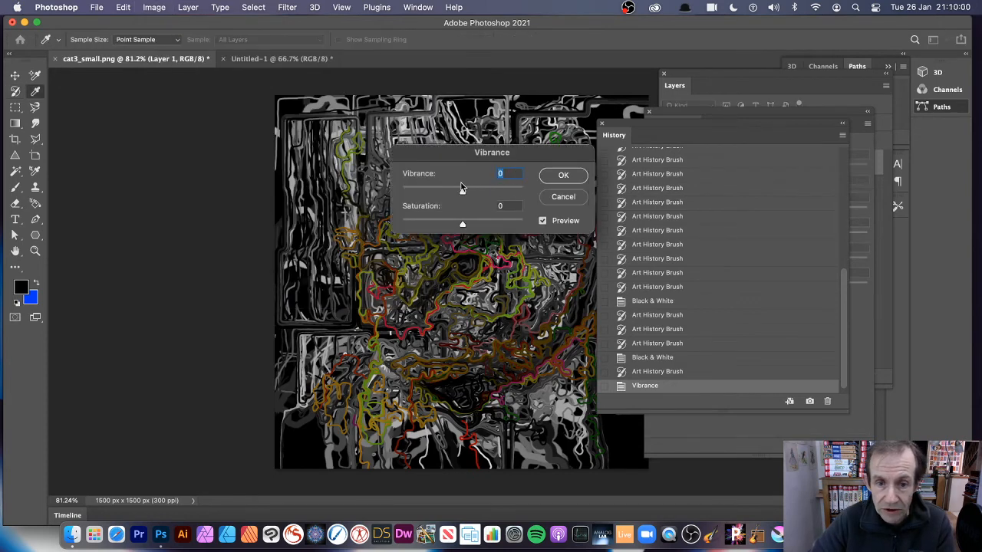
{"action": "left_click_drag", "start_coordinate": [462, 190], "coordinate": [515, 224]}
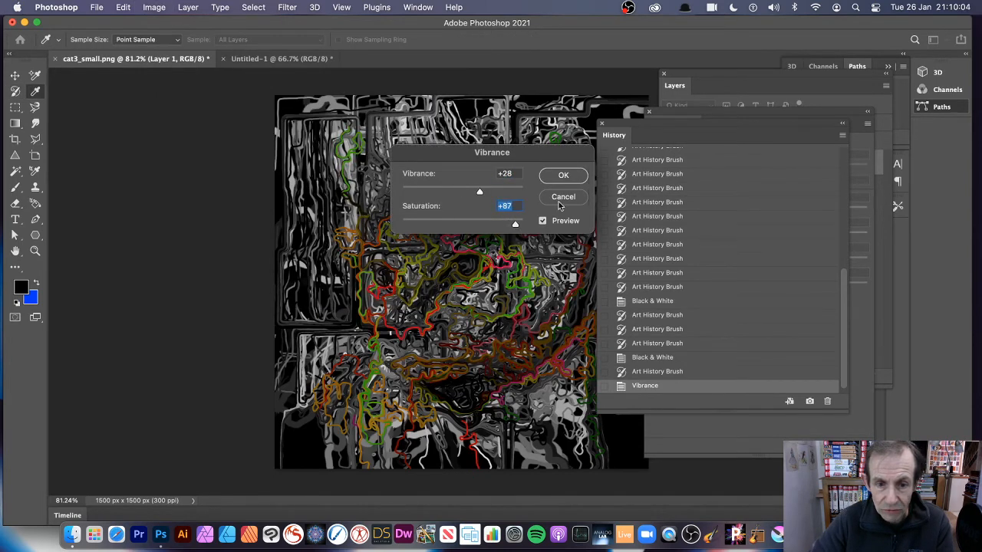
{"action": "left_click", "coordinate": [561, 177]}
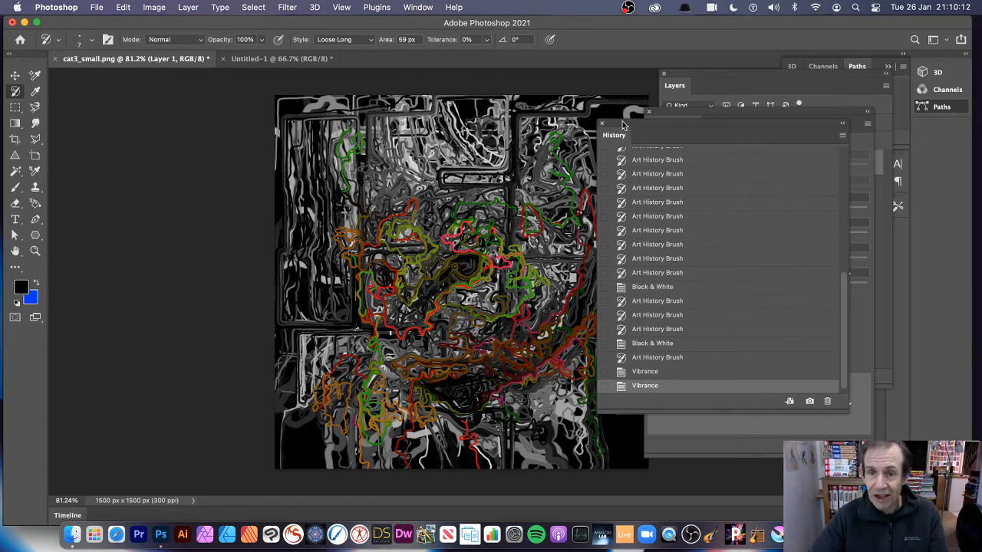
Move the history list clear of the brush settings and set the brush's hue and saturation jitter to 0%
{"action": "left_click_drag", "start_coordinate": [625, 126], "coordinate": [657, 145]}
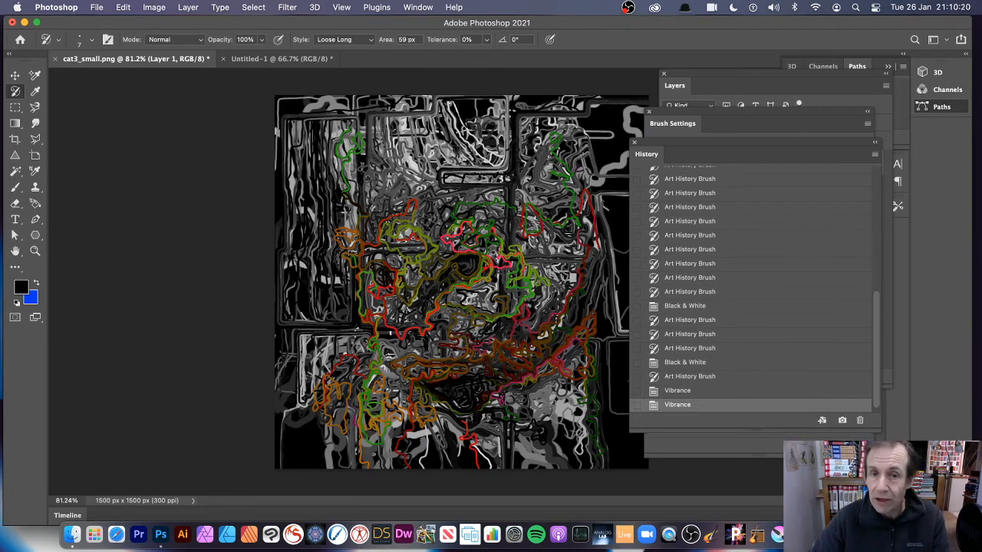
{"action": "left_click", "coordinate": [670, 123]}
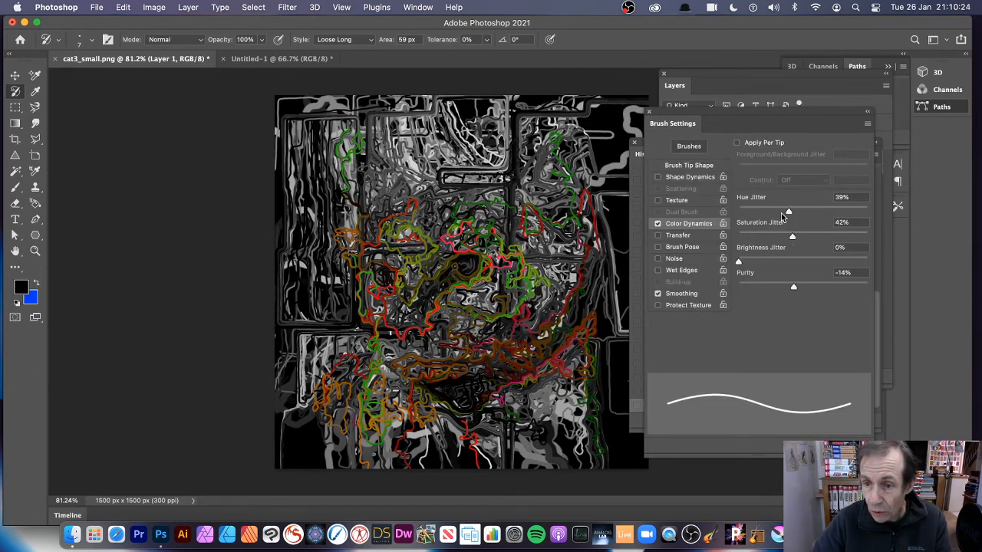
{"action": "left_click_drag", "start_coordinate": [787, 211], "coordinate": [721, 213]}
{"action": "left_click_drag", "start_coordinate": [792, 236], "coordinate": [725, 238]}
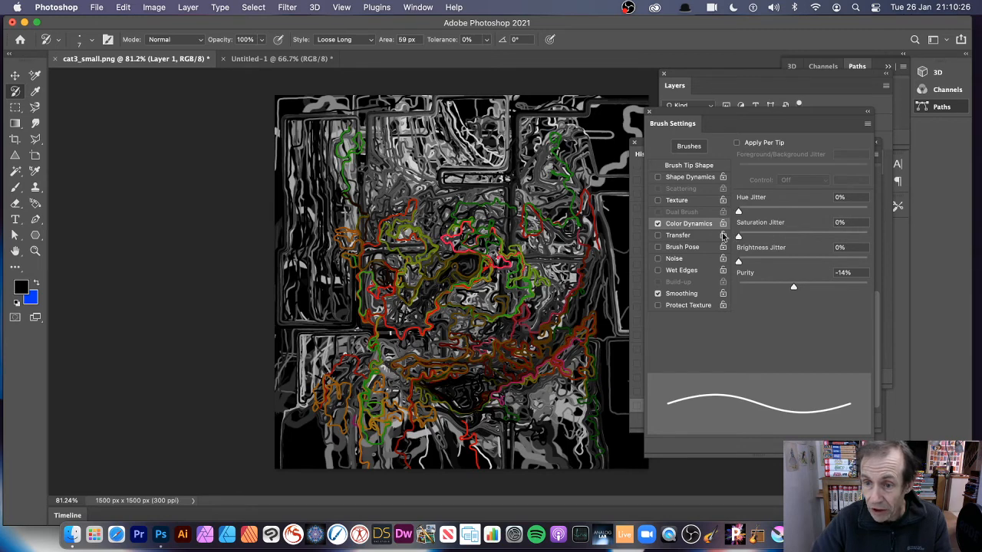